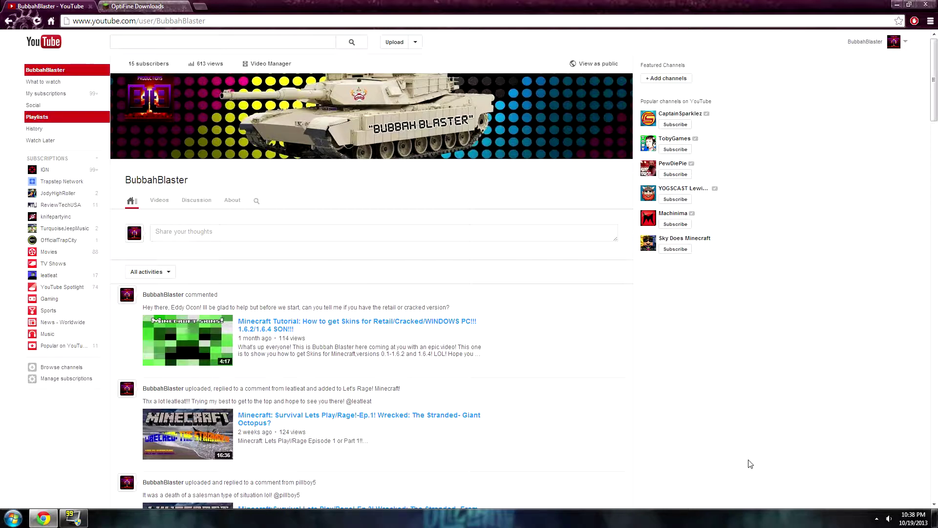
- Switch Chrome to the OptiFine Downloads tab listing the 1.6.4 and 1.6.2 builds
{"action": "left_click", "coordinate": [162, 5]}
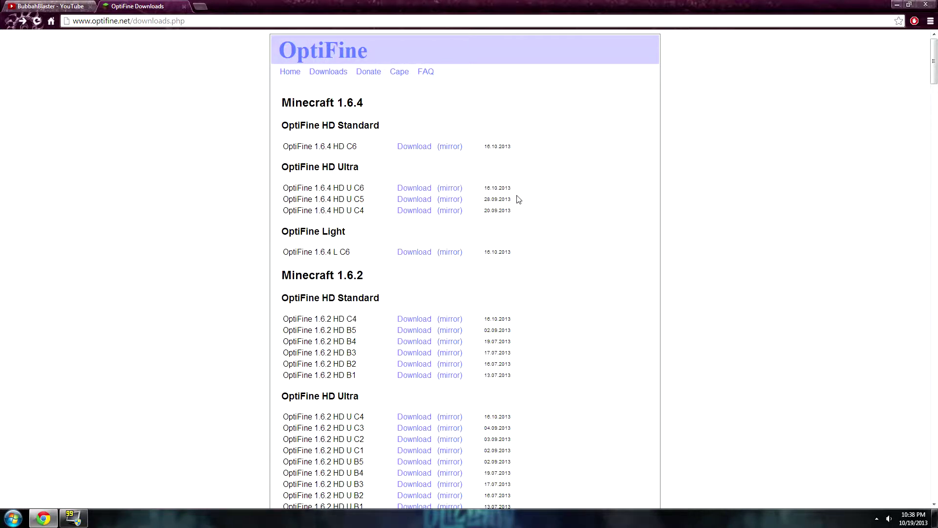
{"action": "left_click_drag", "start_coordinate": [483, 187], "coordinate": [518, 191]}
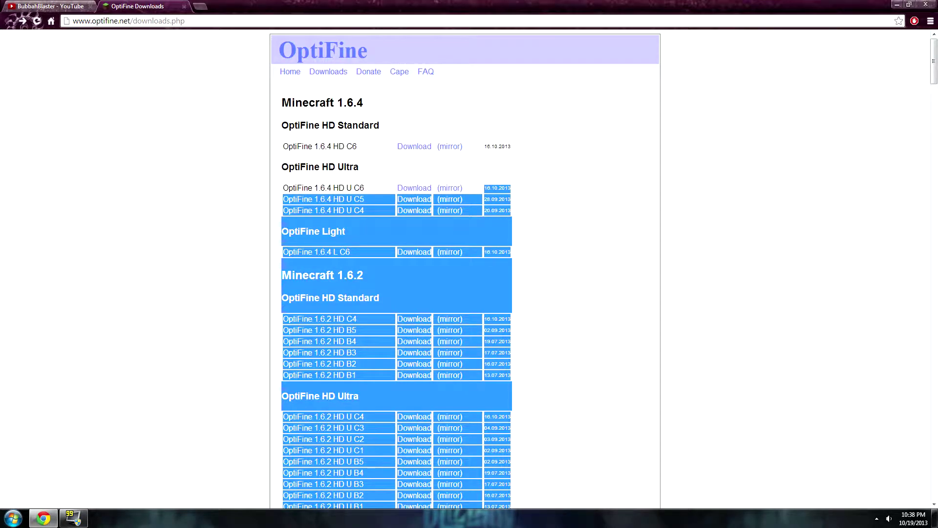
{"action": "left_click", "coordinate": [504, 192]}
{"action": "mouse_move", "coordinate": [502, 188]}
{"action": "left_mouse_down"}
{"action": "mouse_move", "coordinate": [491, 188]}
{"action": "mouse_move", "coordinate": [519, 192]}
{"action": "left_mouse_up"}
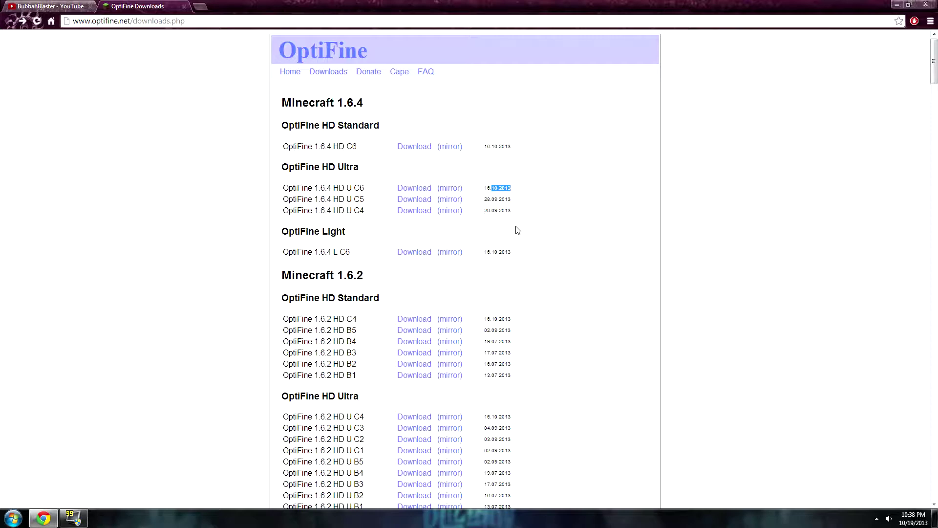
{"action": "left_click", "coordinate": [185, 7]}
- Go to %appdata% and browse into .minecraft\versions, selecting the 1.6.4 folder
{"action": "left_click", "coordinate": [898, 5]}
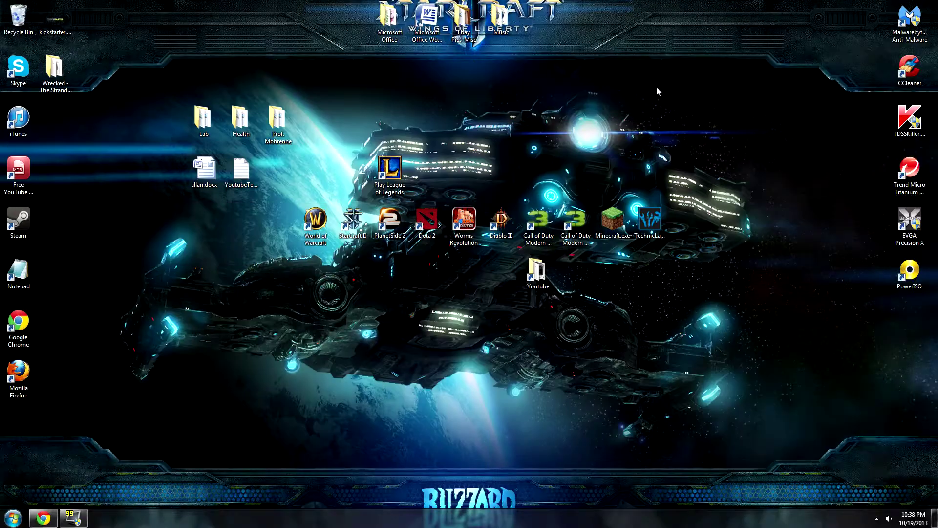
{"action": "left_click", "coordinate": [13, 518]}
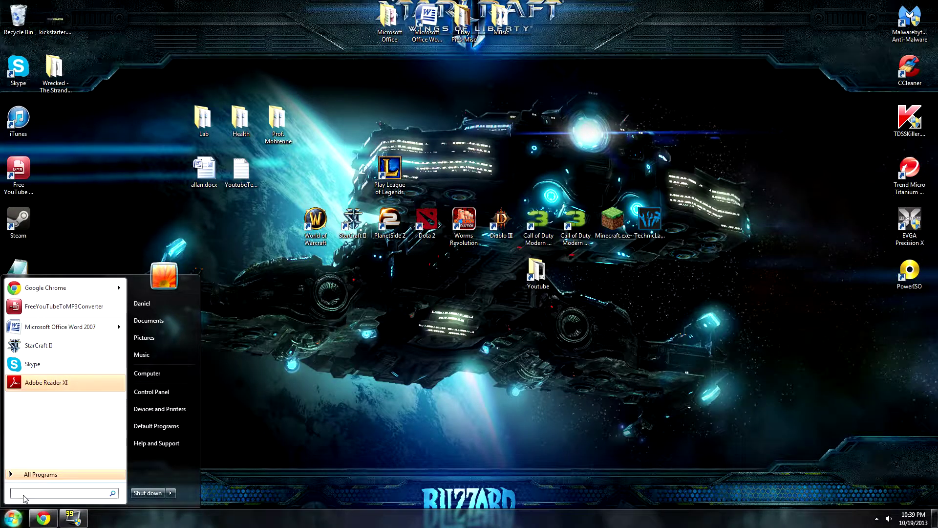
{"action": "type", "text": "%appdata%"}
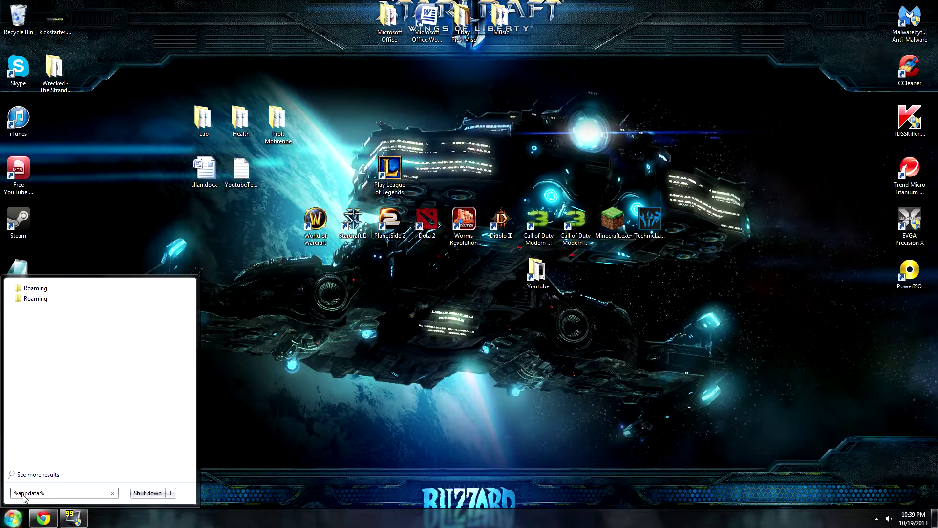
{"action": "key", "text": "Return"}
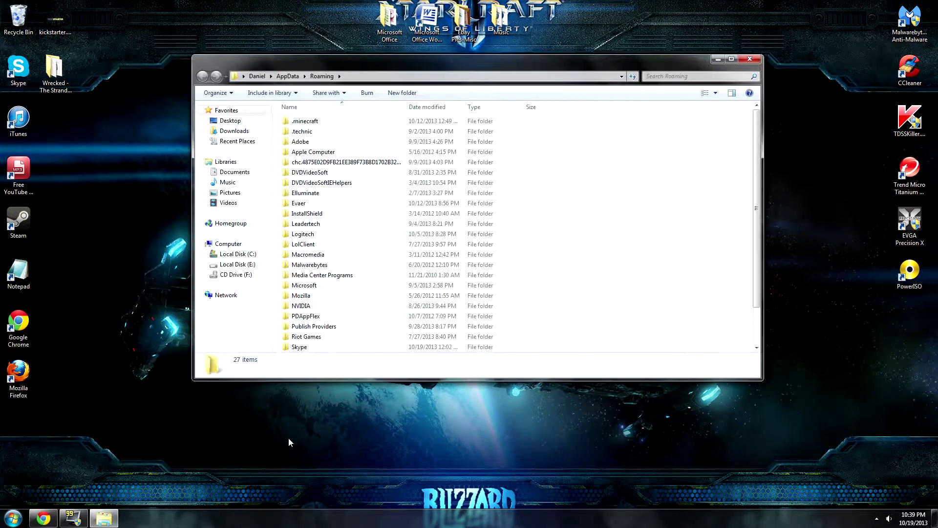
{"action": "double_click", "coordinate": [323, 123]}
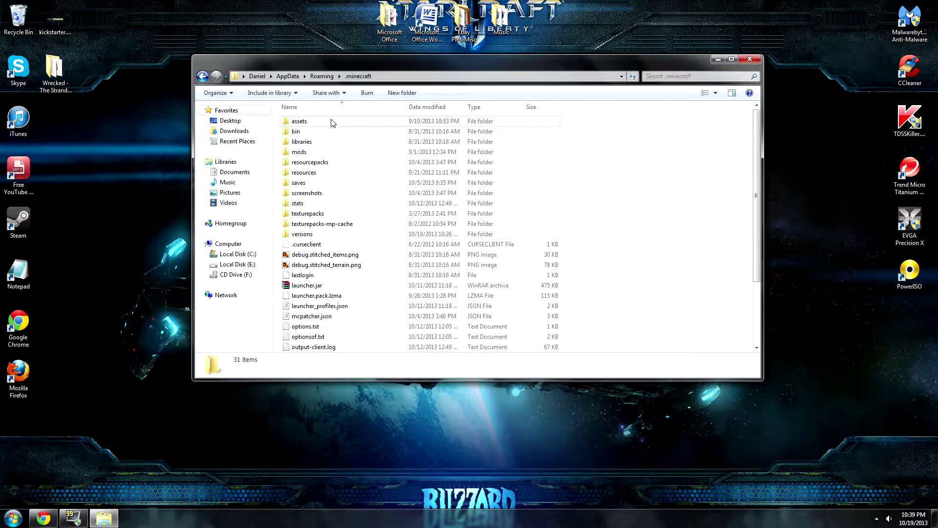
{"action": "double_click", "coordinate": [312, 235]}
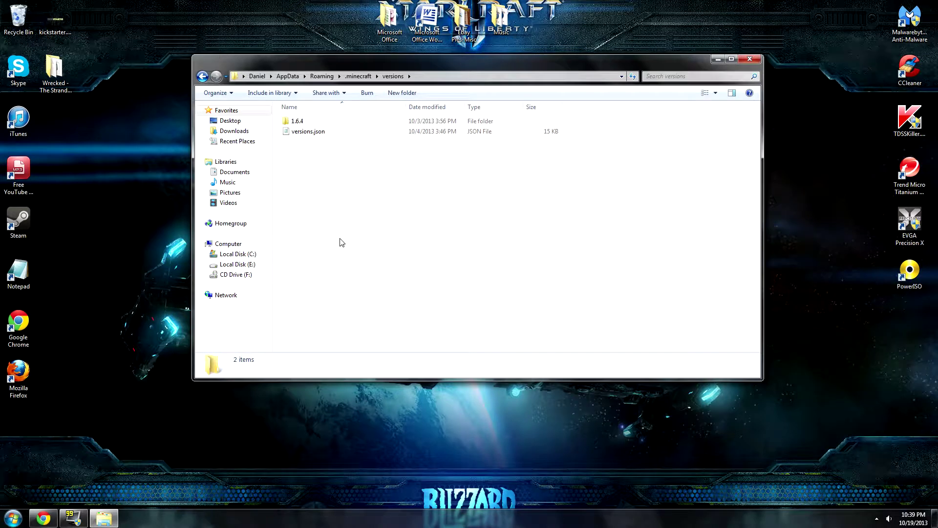
{"action": "left_click", "coordinate": [301, 126]}
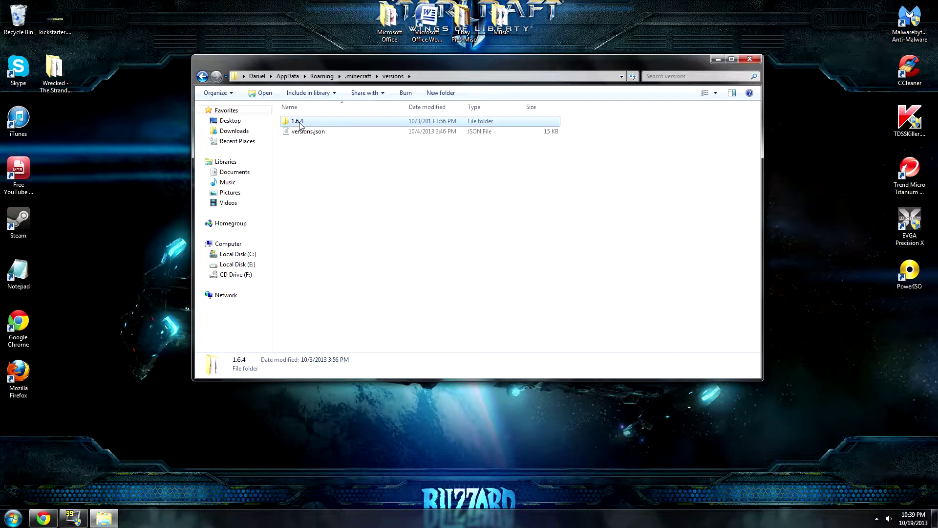
- Copy the 1.6.4 folder and paste a duplicate into the versions folder
{"action": "right_click", "coordinate": [300, 125]}
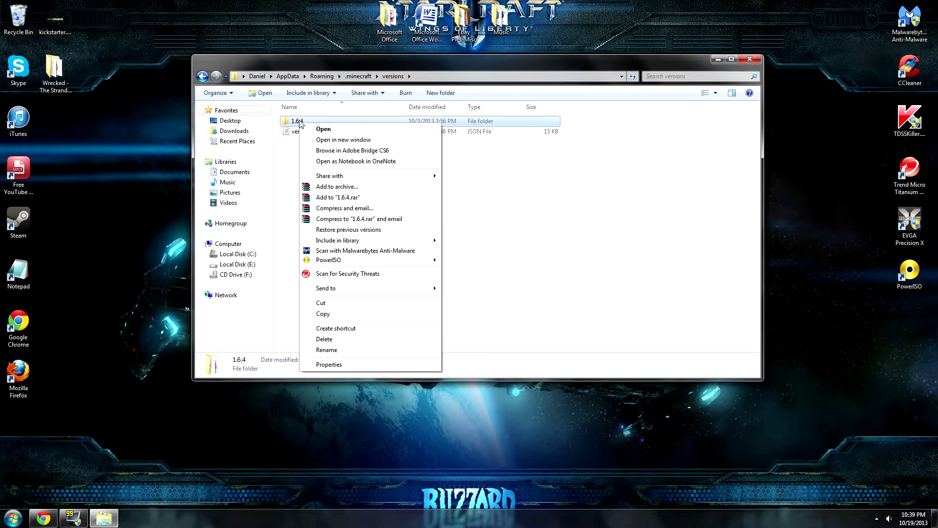
{"action": "left_click", "coordinate": [330, 314]}
{"action": "left_click", "coordinate": [320, 175]}
{"action": "left_click", "coordinate": [297, 123]}
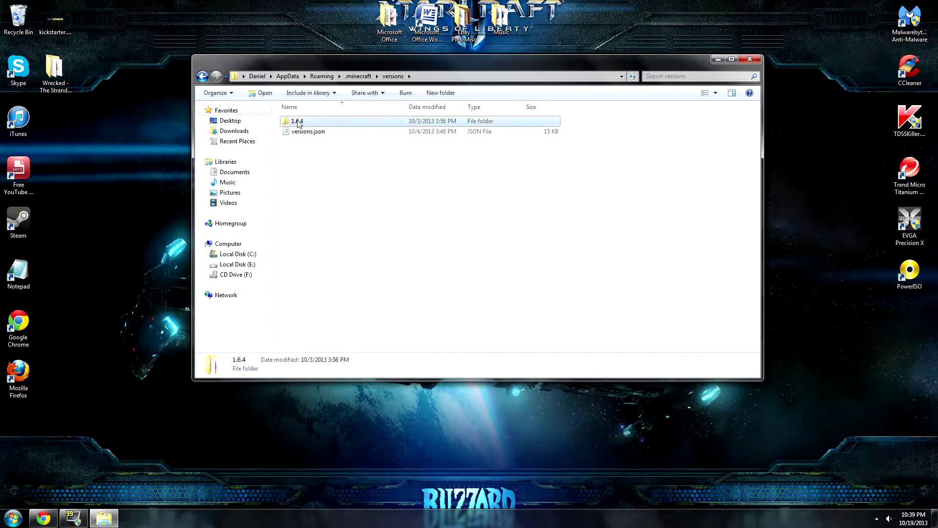
{"action": "left_click", "coordinate": [303, 157]}
{"action": "right_click", "coordinate": [304, 161]}
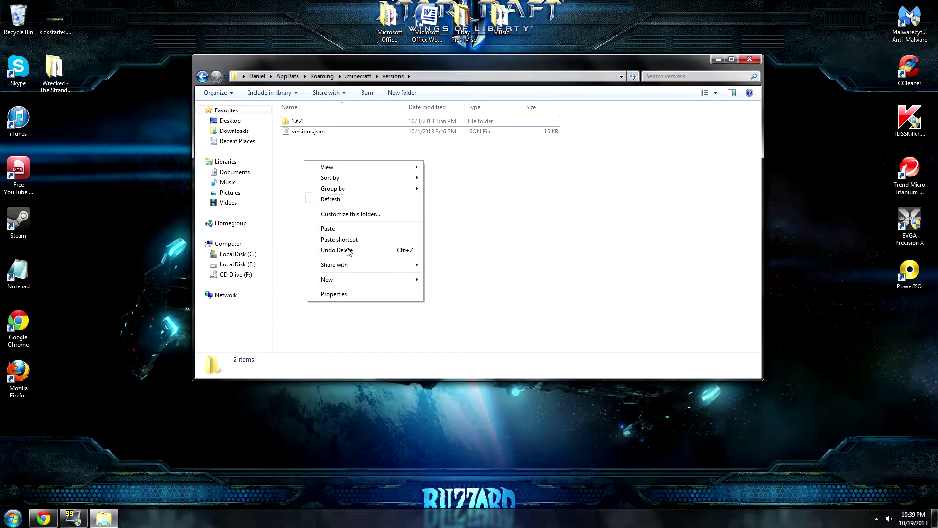
{"action": "left_click", "coordinate": [328, 229]}
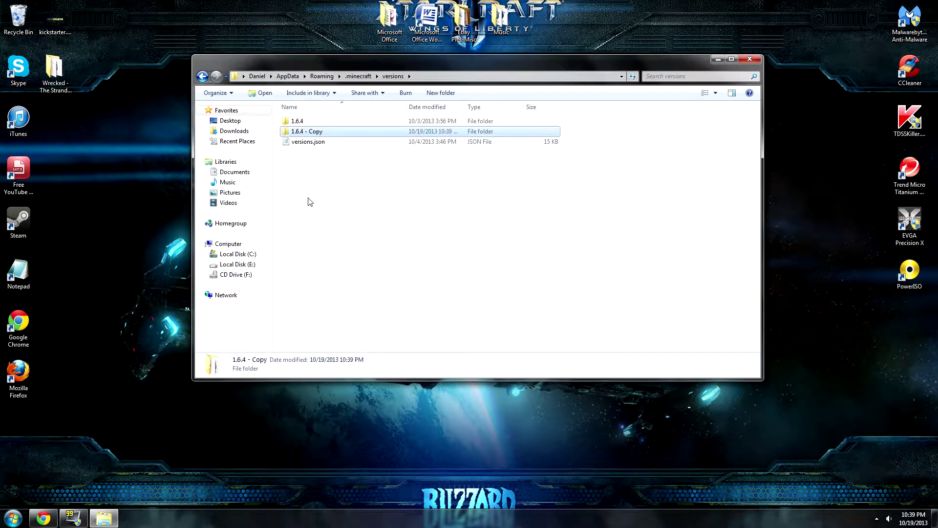
- Rename the '1.6.4 - Copy' folder to Optifine
{"action": "right_click", "coordinate": [320, 135]}
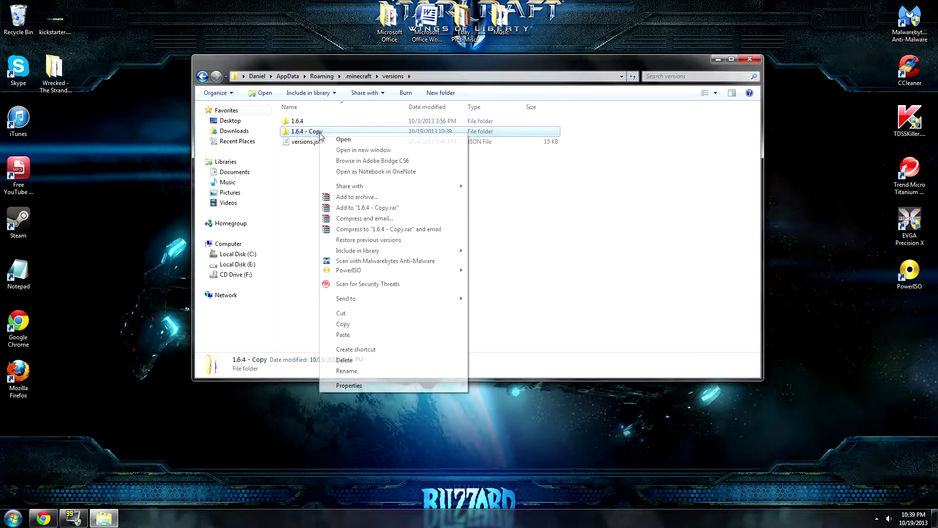
{"action": "left_click", "coordinate": [364, 371]}
{"action": "type", "text": "Optifine"}
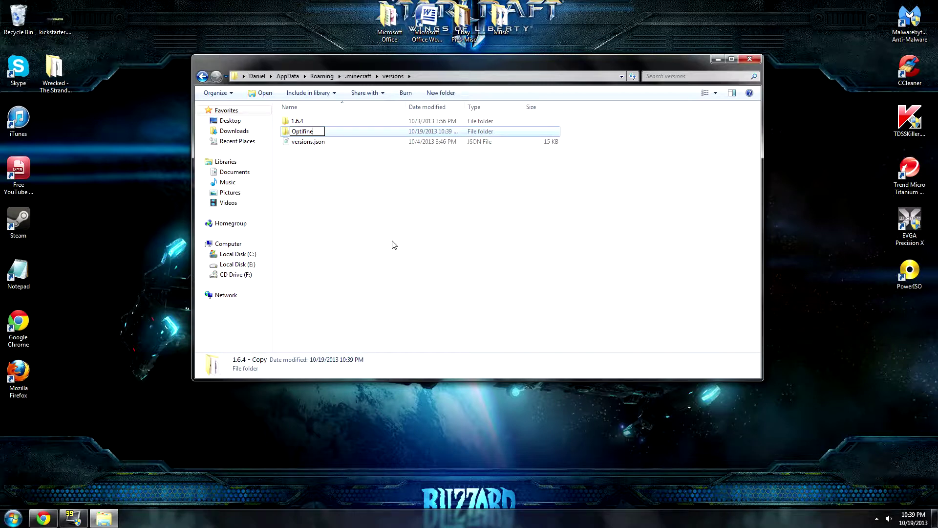
{"action": "key", "text": "Return"}
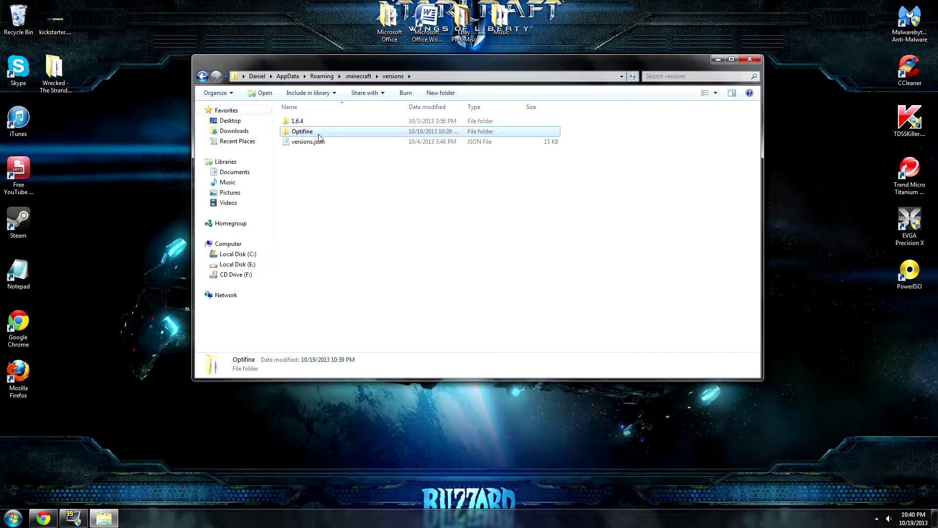
{"action": "mouse_move", "coordinate": [320, 136]}
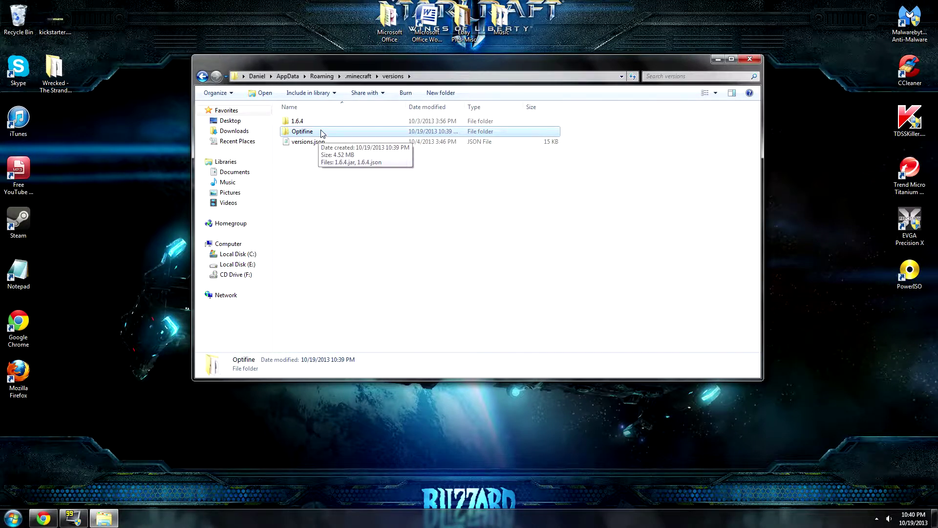
- Enter the Optifine folder and open 1.6.4.json in Notepad
{"action": "double_click", "coordinate": [321, 132]}
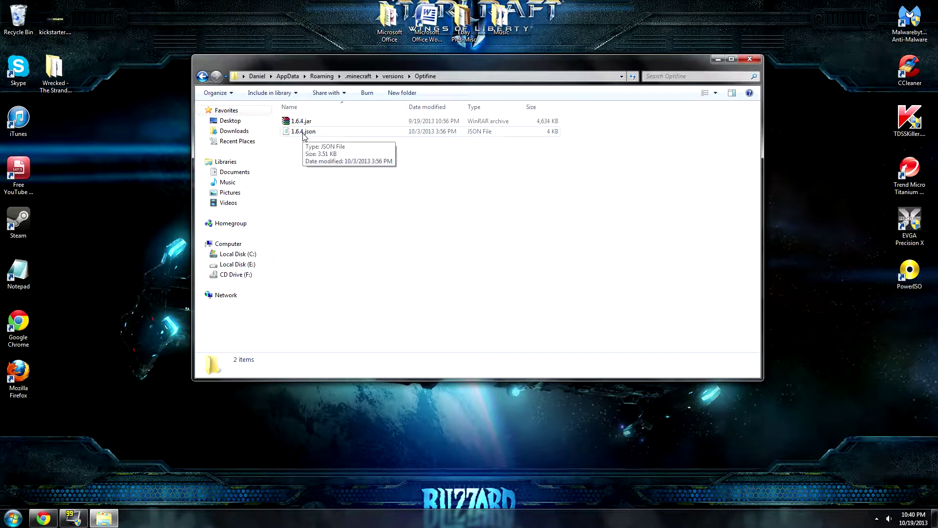
{"action": "right_click", "coordinate": [303, 134]}
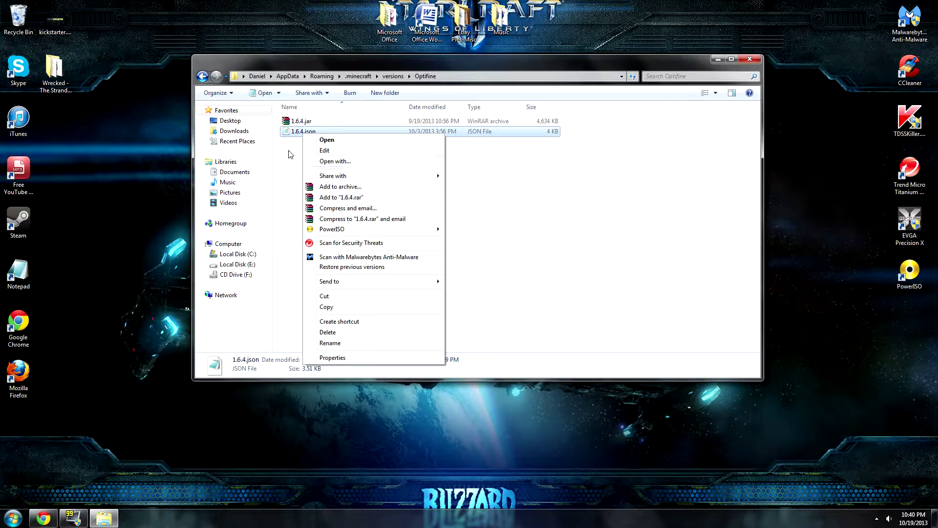
{"action": "left_click", "coordinate": [286, 165]}
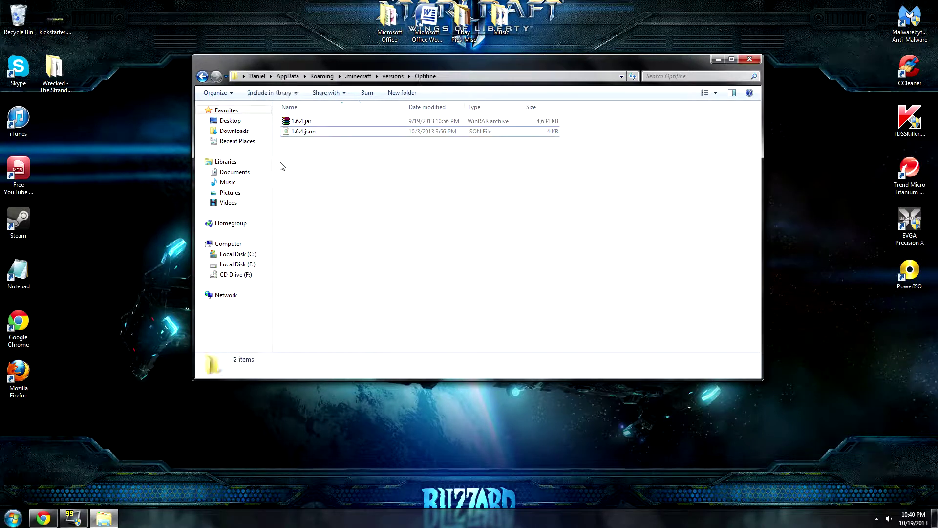
{"action": "double_click", "coordinate": [304, 132]}
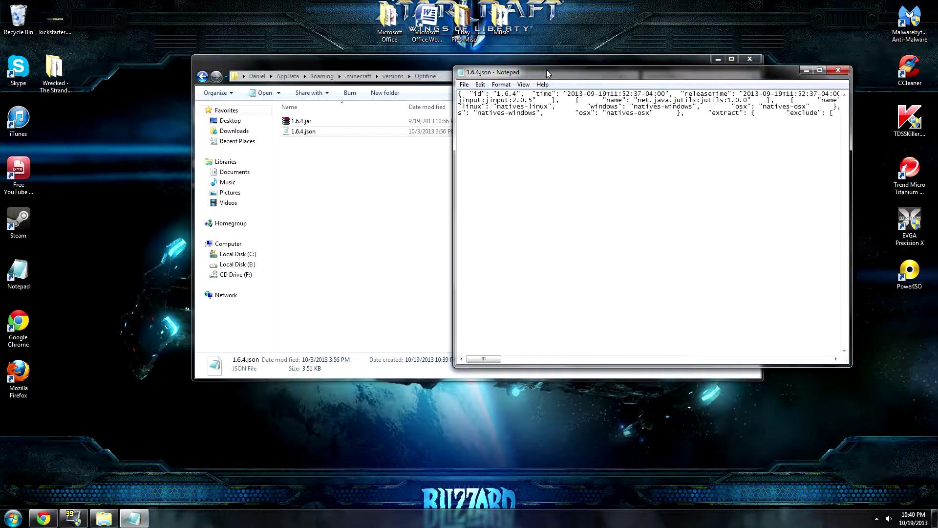
- Replace the id value 1.6.4 with optifine, save the json file and close Notepad
{"action": "left_click_drag", "start_coordinate": [547, 73], "coordinate": [499, 73]}
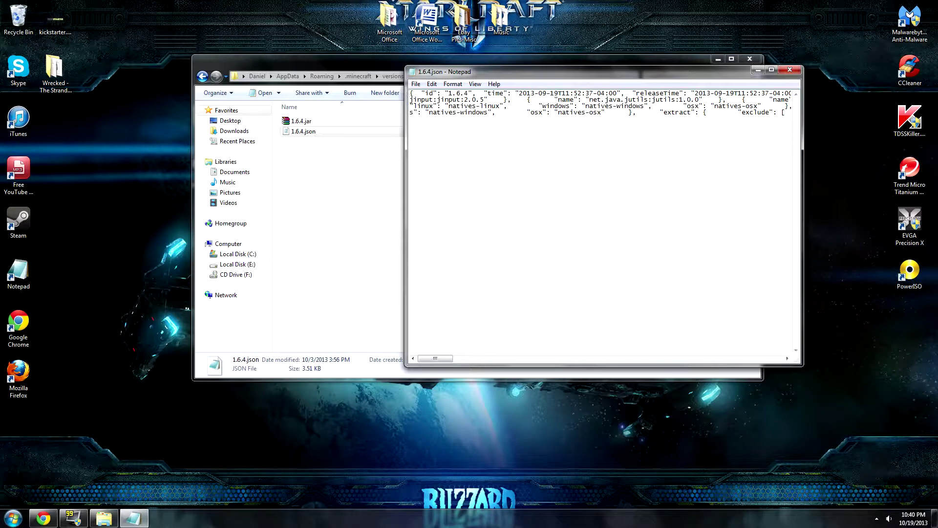
{"action": "left_click_drag", "start_coordinate": [449, 93], "coordinate": [462, 94]}
{"action": "type", "text": "optifine"}
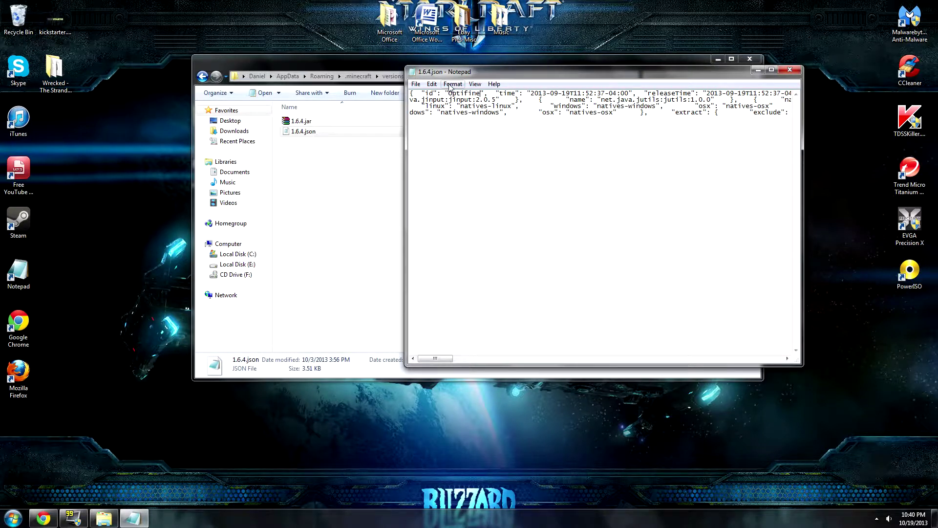
{"action": "left_click_drag", "start_coordinate": [480, 73], "coordinate": [608, 74]}
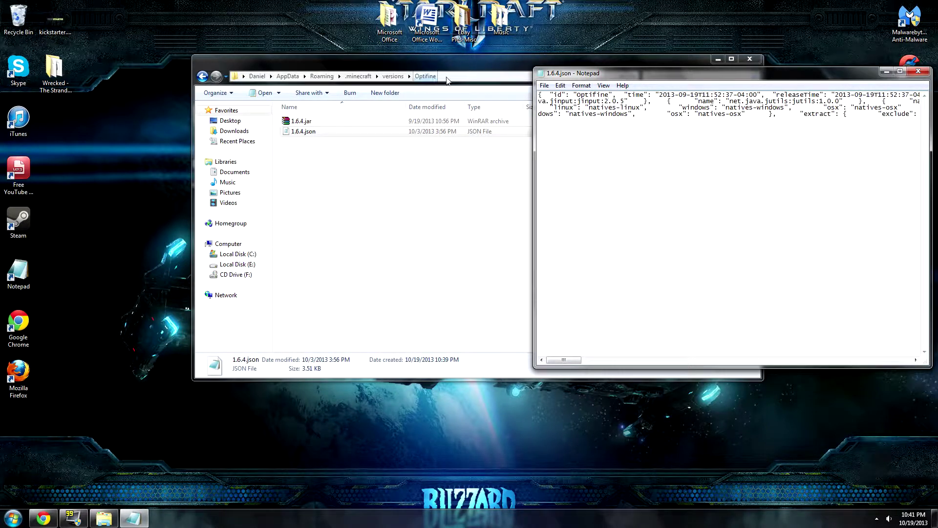
{"action": "left_click", "coordinate": [544, 87]}
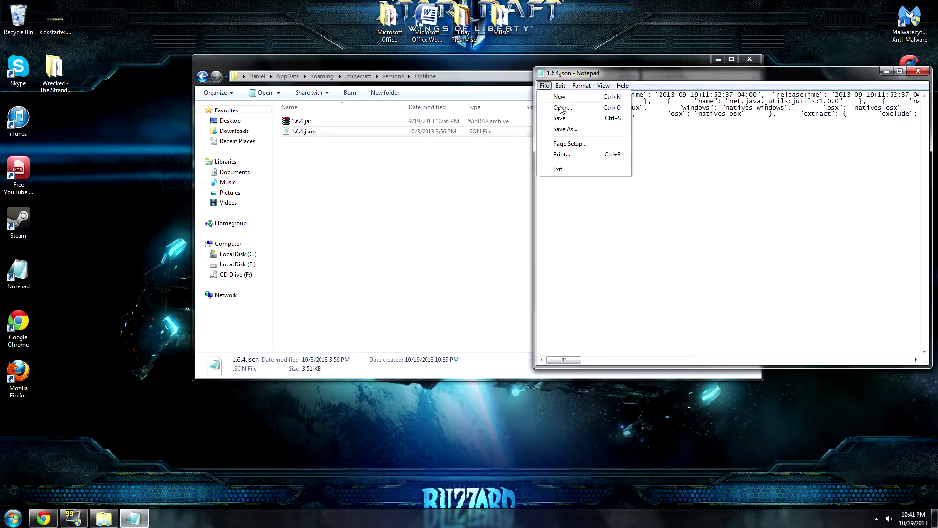
{"action": "left_click", "coordinate": [606, 117]}
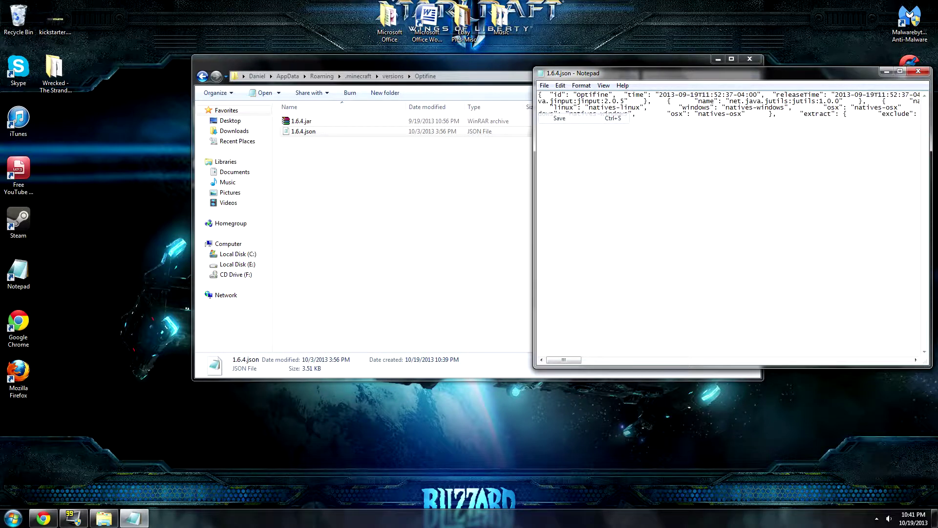
{"action": "left_click", "coordinate": [918, 74]}
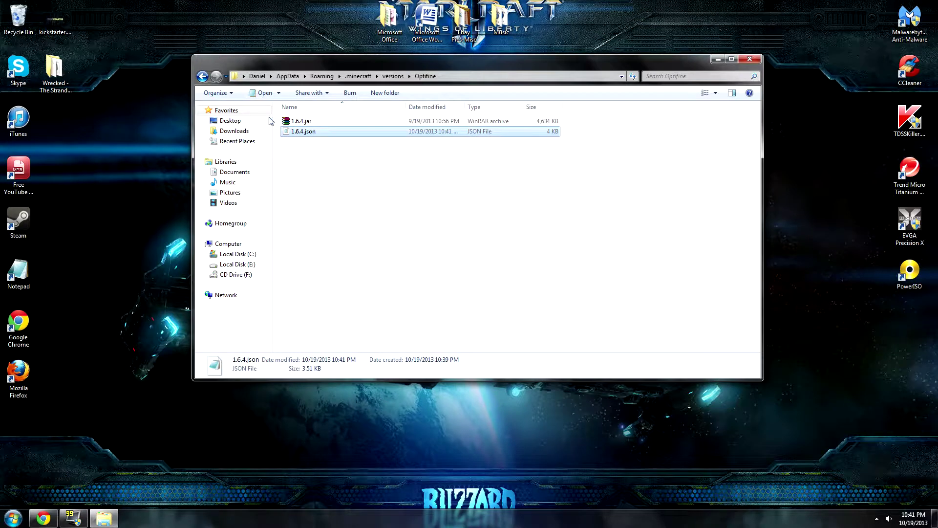
- Rename 1.6.4.jar to Optifine.jar
{"action": "left_click", "coordinate": [299, 125]}
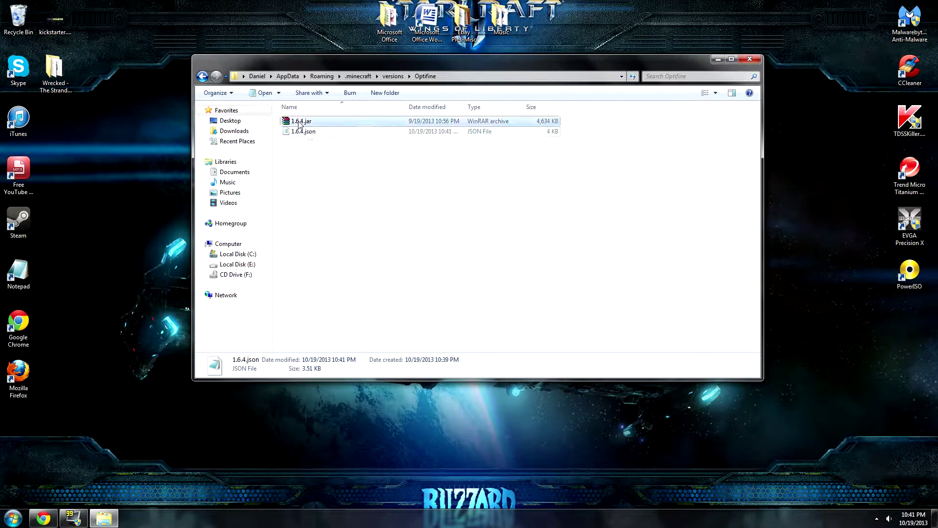
{"action": "right_click", "coordinate": [300, 126]}
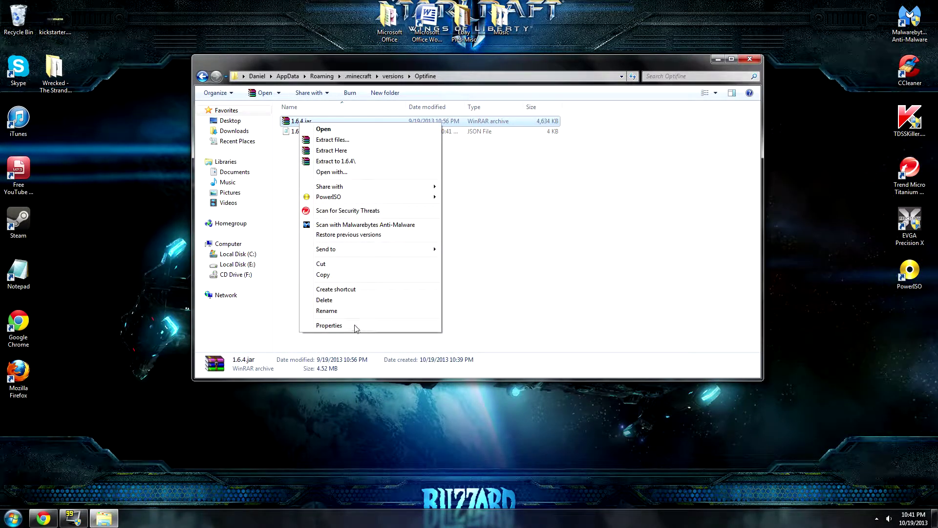
{"action": "left_click", "coordinate": [327, 311]}
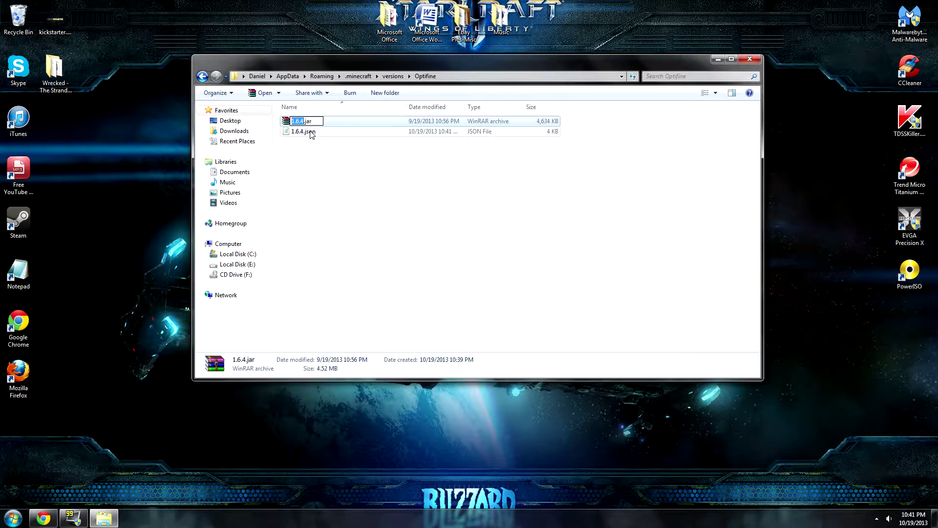
{"action": "type", "text": "Optifine"}
{"action": "key", "text": "Return"}
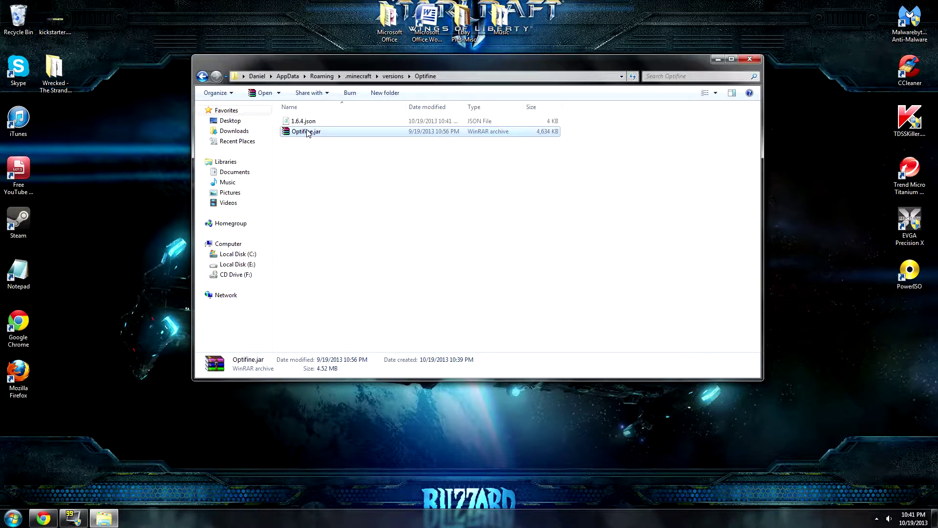
- Rename 1.6.4.json to Optifine.json and open Optifine.jar in WinRAR
{"action": "left_click", "coordinate": [298, 124]}
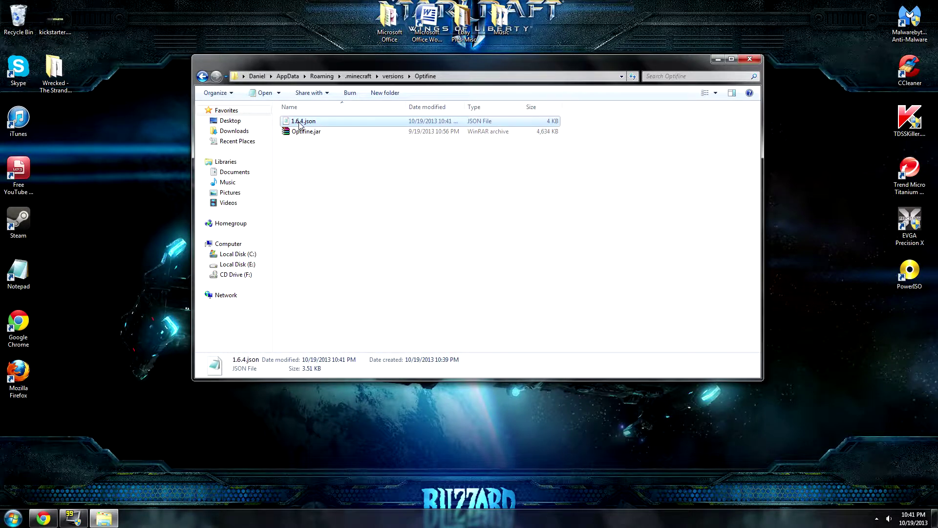
{"action": "right_click", "coordinate": [300, 126]}
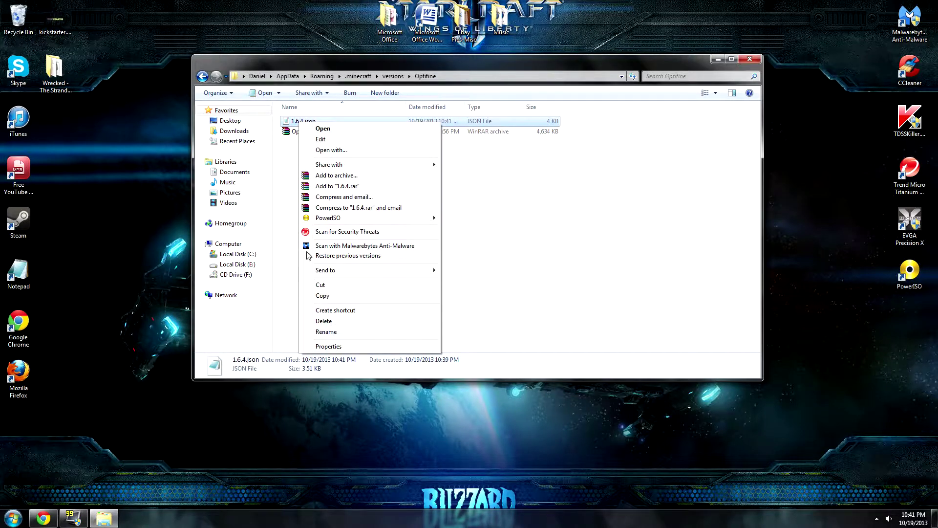
{"action": "left_click", "coordinate": [341, 332]}
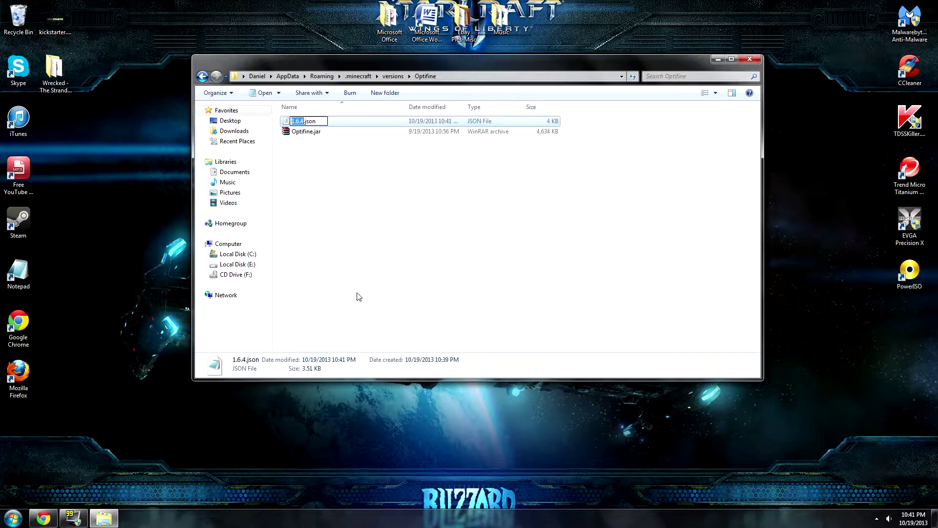
{"action": "type", "text": "Optifine"}
{"action": "key", "text": "Return"}
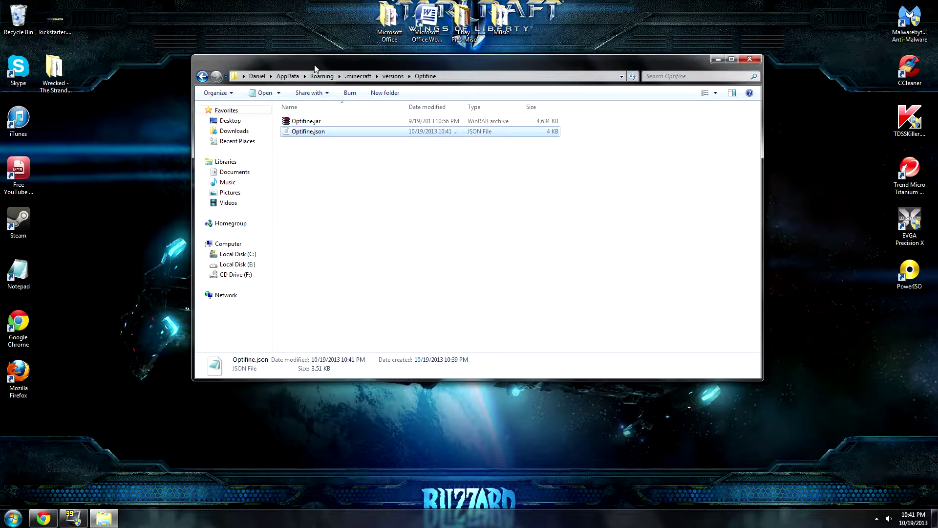
{"action": "left_click_drag", "start_coordinate": [313, 66], "coordinate": [414, 68]}
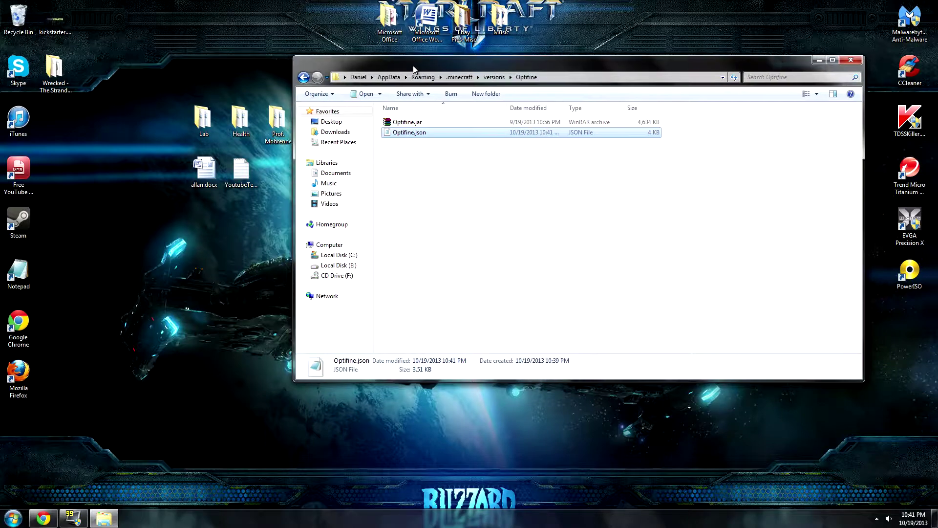
{"action": "double_click", "coordinate": [415, 123]}
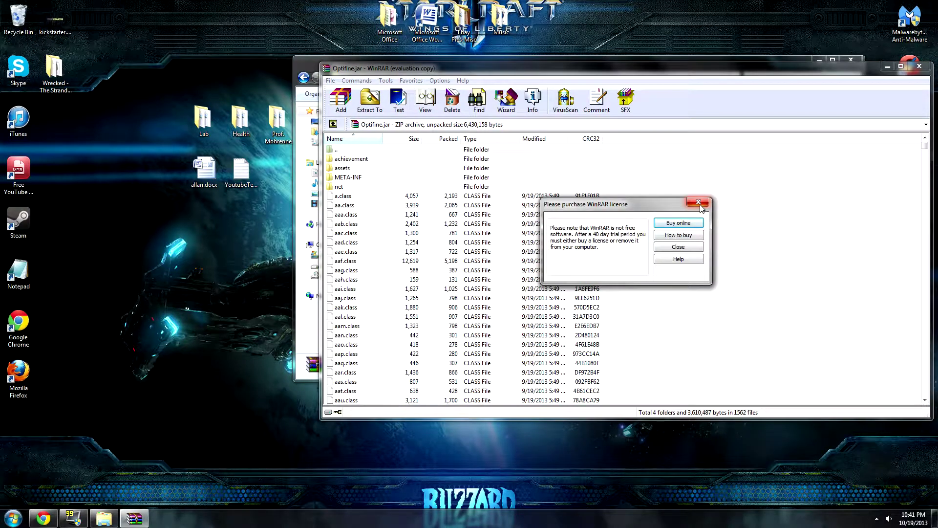
- Open OptiFine_1.6.4_HD_C6.jar from the Downloads folder in WinRAR
{"action": "left_click", "coordinate": [699, 202]}
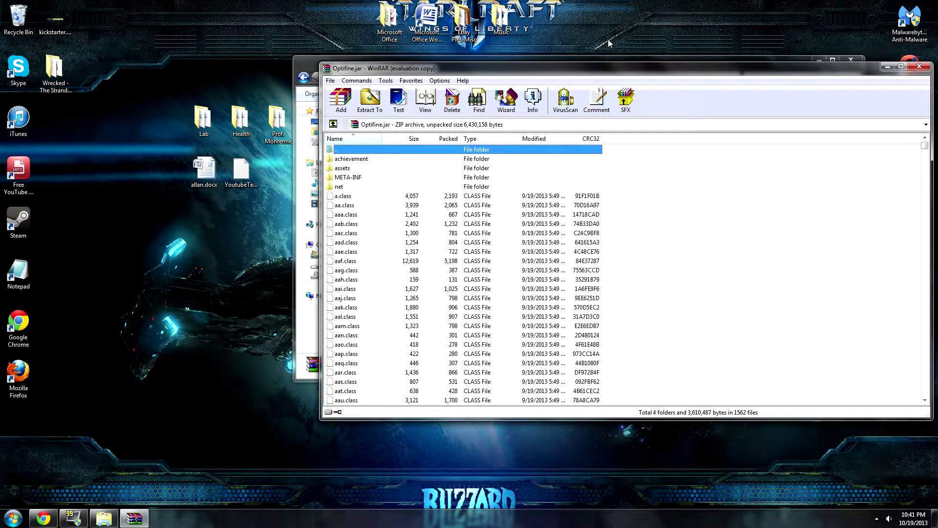
{"action": "left_click_drag", "start_coordinate": [601, 71], "coordinate": [603, 48]}
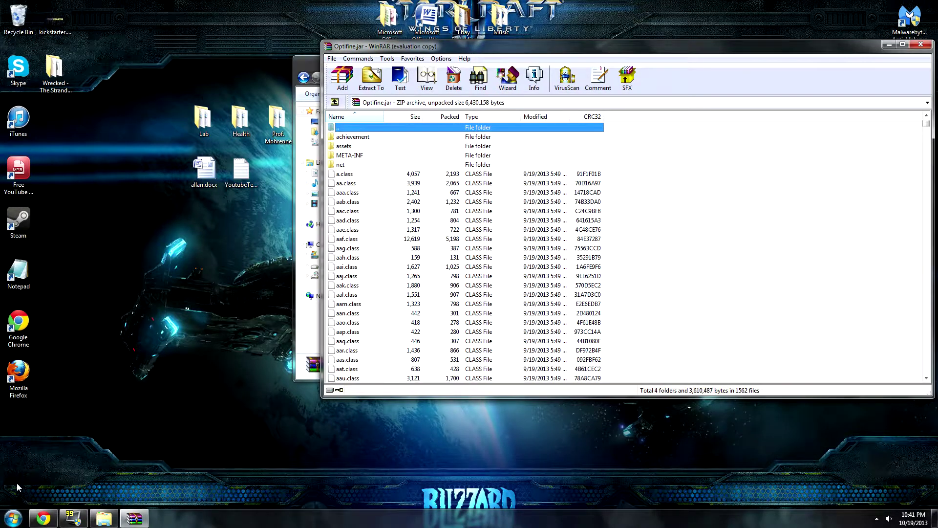
{"action": "left_click", "coordinate": [13, 518]}
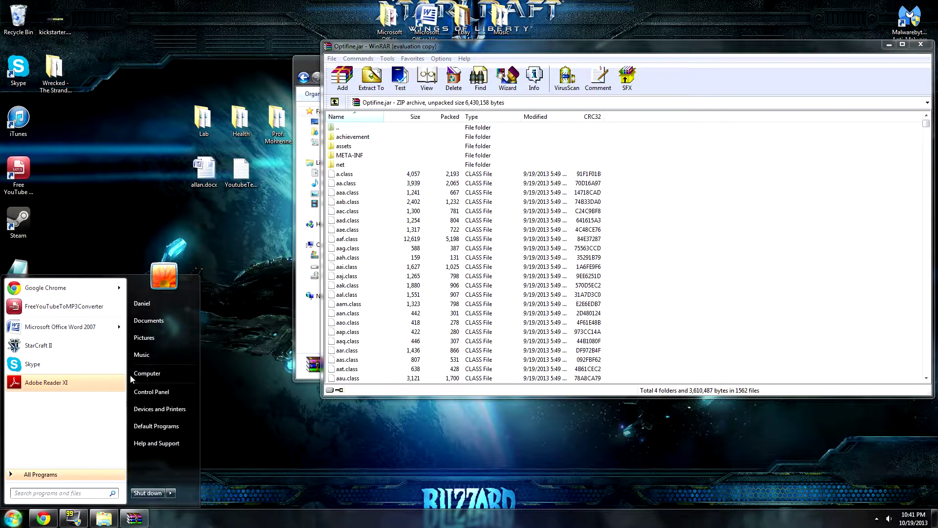
{"action": "left_click", "coordinate": [154, 305]}
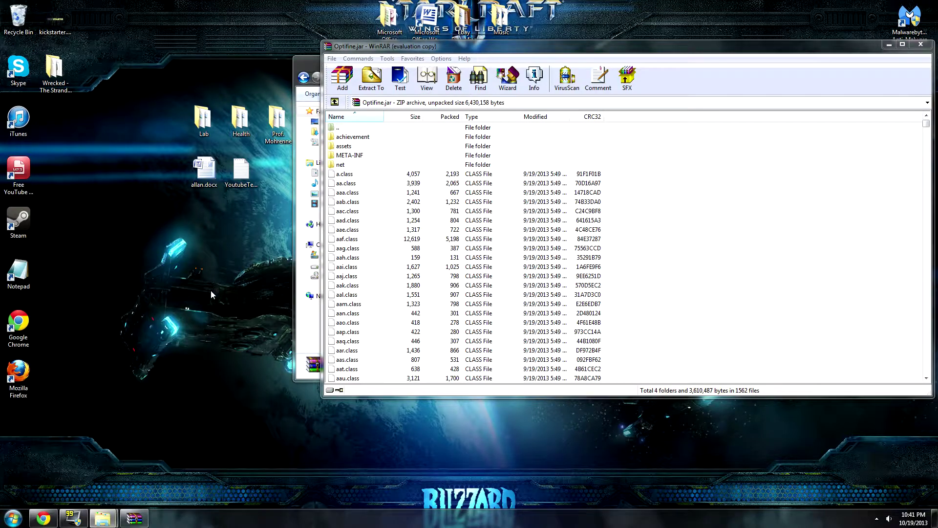
{"action": "double_click", "coordinate": [520, 131]}
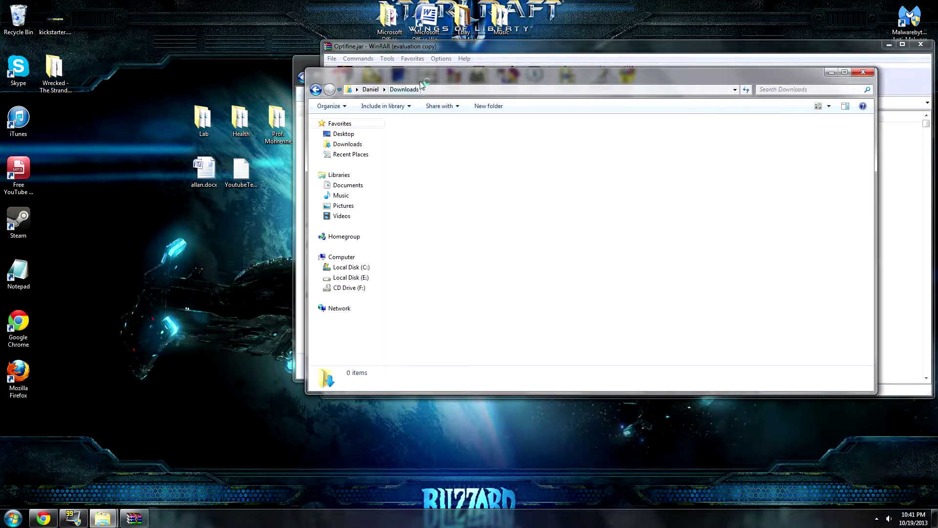
{"action": "left_click_drag", "start_coordinate": [420, 83], "coordinate": [430, 330]}
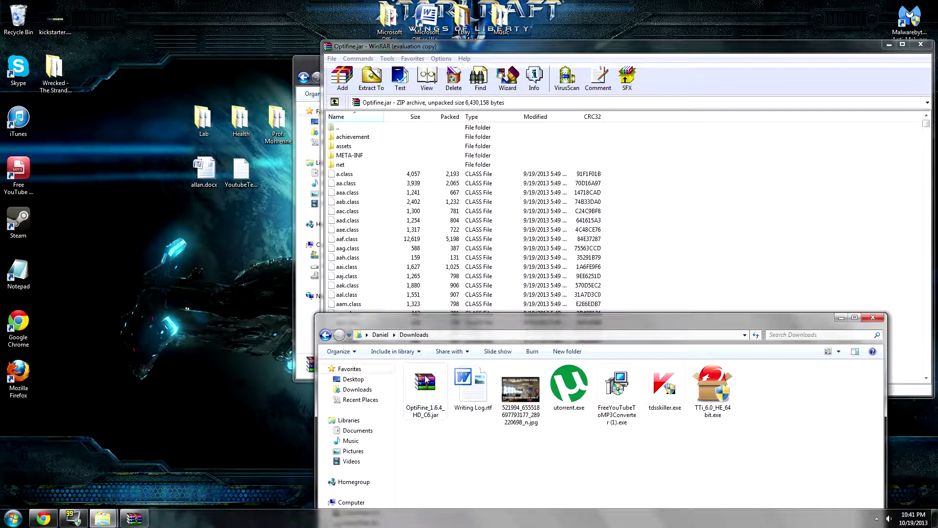
{"action": "double_click", "coordinate": [429, 388]}
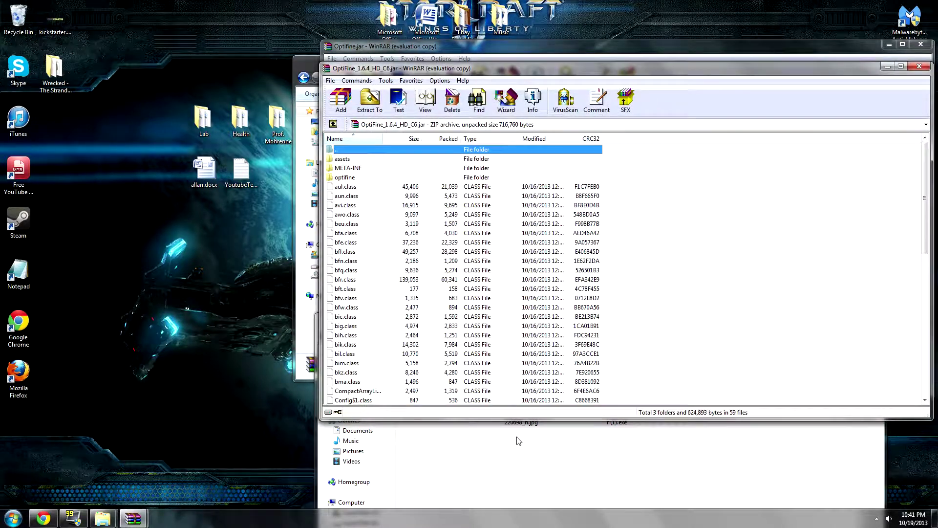
{"action": "left_click", "coordinate": [521, 452]}
{"action": "left_click", "coordinate": [873, 318]}
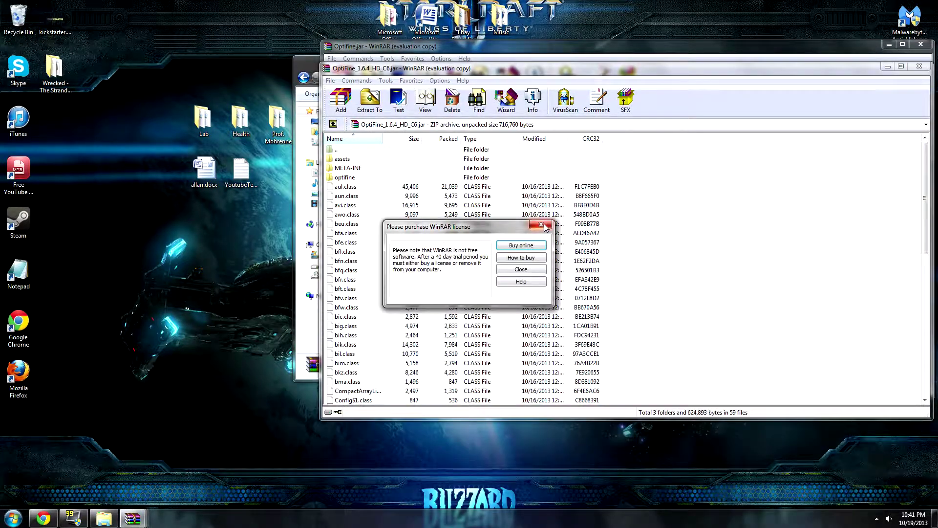
{"action": "key", "text": "Escape"}
- Add all of Optifine.jar's contents into OptiFine_1.6.4_HD_C6.jar and confirm the update
{"action": "left_click_drag", "start_coordinate": [473, 49], "coordinate": [271, 30]}
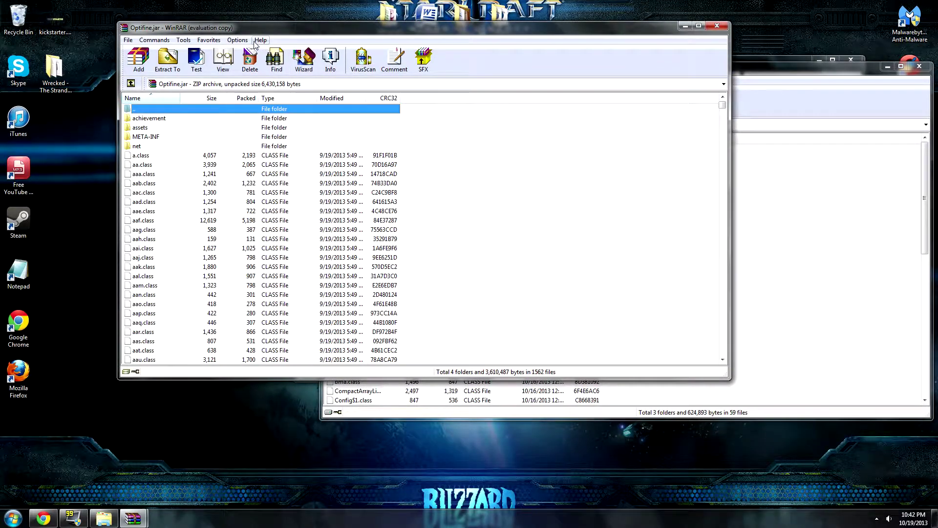
{"action": "key", "text": "ctrl+a"}
{"action": "left_click_drag", "start_coordinate": [360, 28], "coordinate": [625, 396]}
{"action": "left_click_drag", "start_coordinate": [431, 480], "coordinate": [435, 174]}
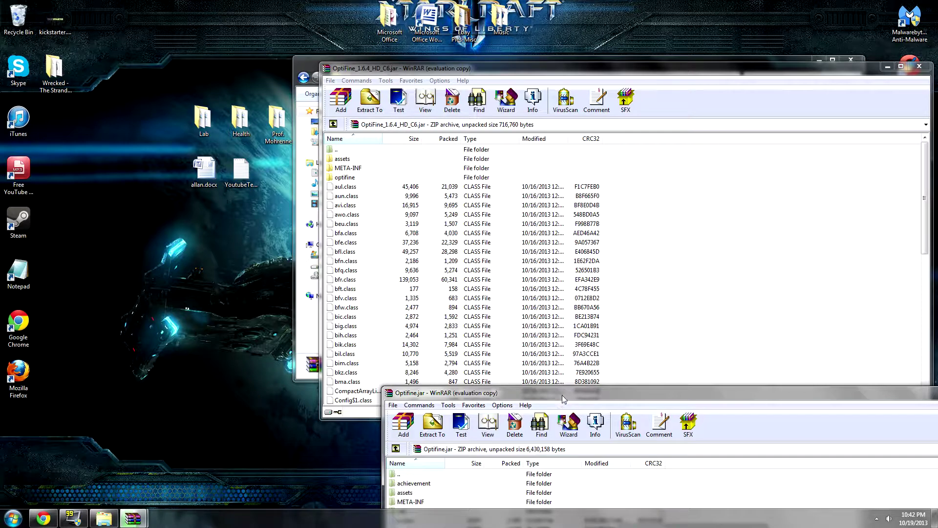
{"action": "left_click_drag", "start_coordinate": [564, 397], "coordinate": [723, 111]}
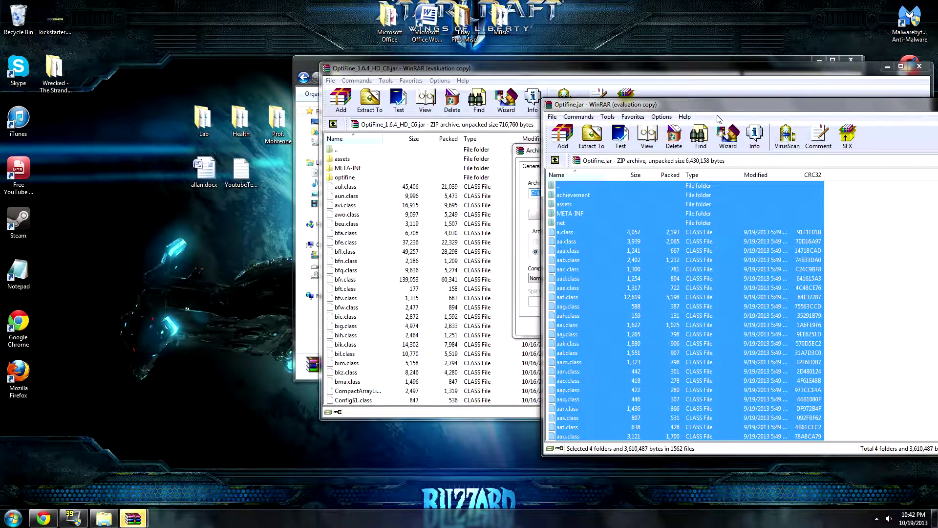
{"action": "left_click", "coordinate": [537, 151]}
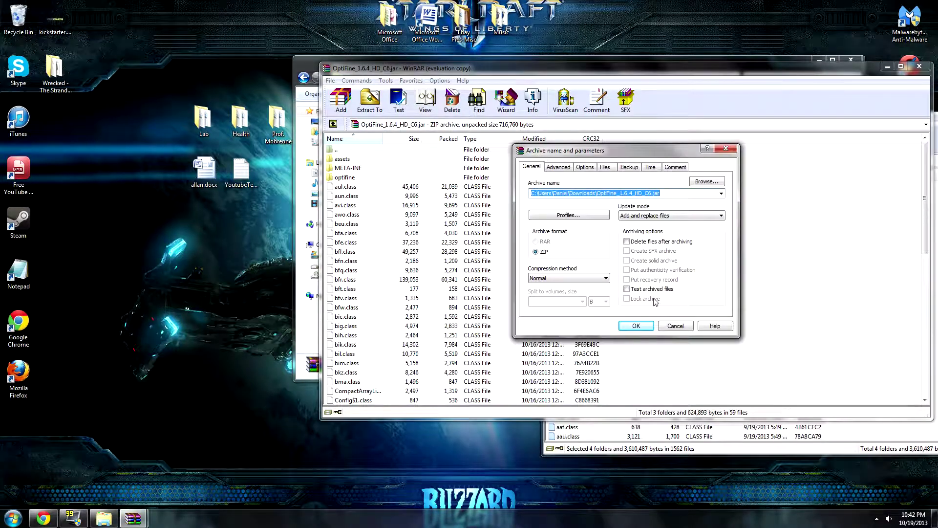
{"action": "left_click", "coordinate": [636, 326]}
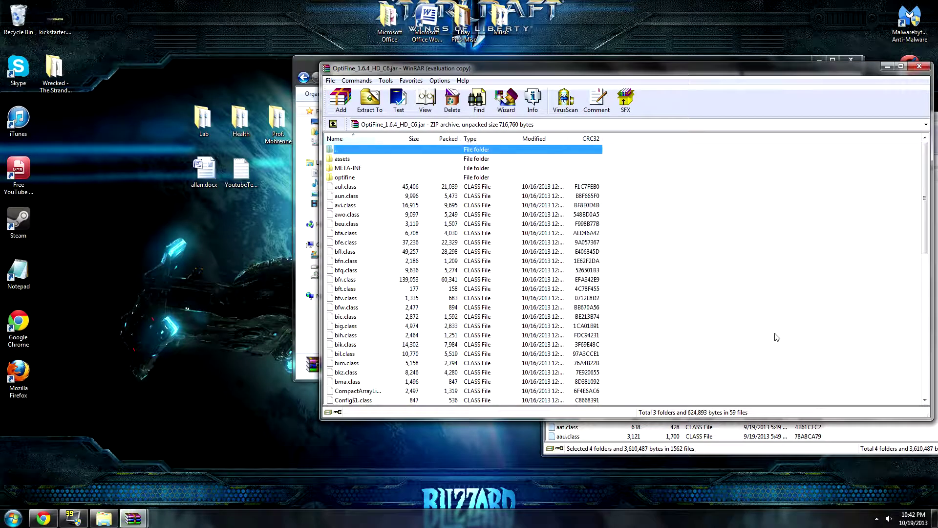
- Delete the META-INF folder from OptiFine_1.6.4_HD_C6.jar
{"action": "scroll", "coordinate": [609, 275], "scroll_direction": "down", "scroll_amount": 7}
{"action": "scroll", "coordinate": [611, 276], "scroll_direction": "up", "scroll_amount": 8}
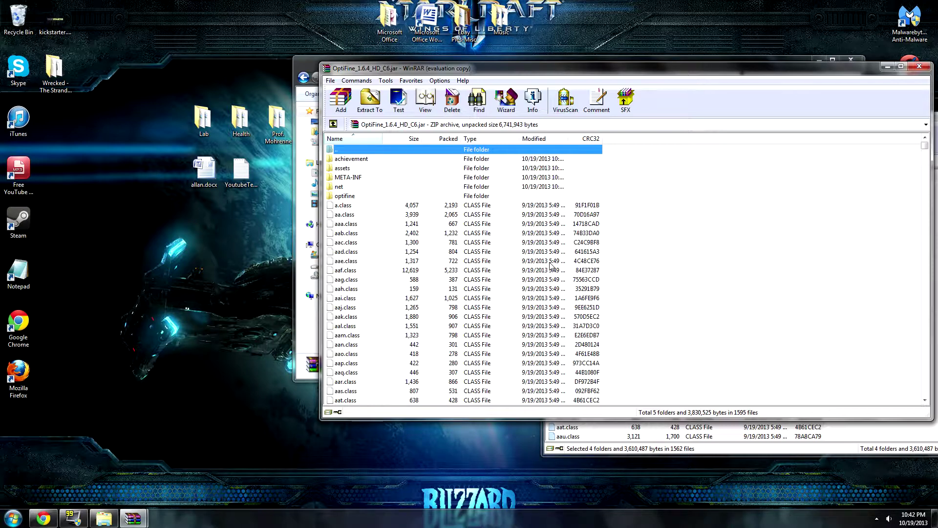
{"action": "left_click", "coordinate": [349, 181]}
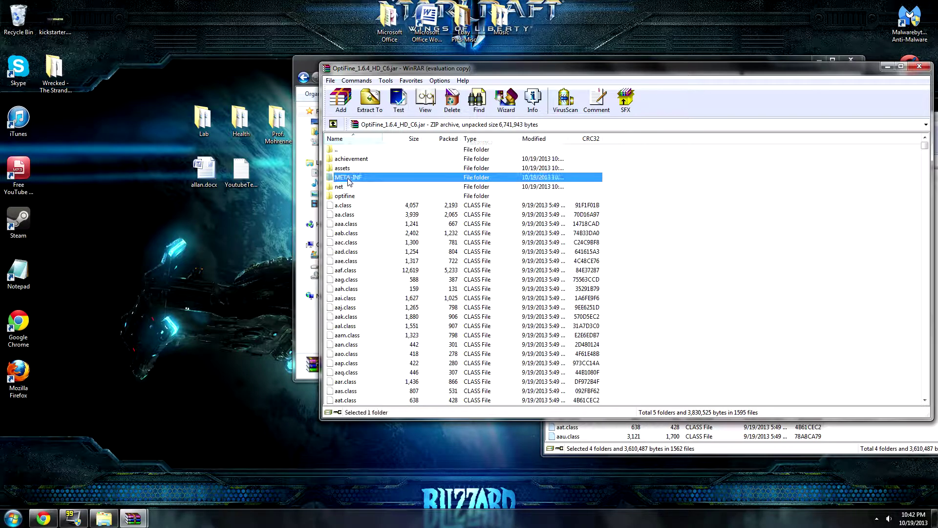
{"action": "right_click", "coordinate": [349, 182]}
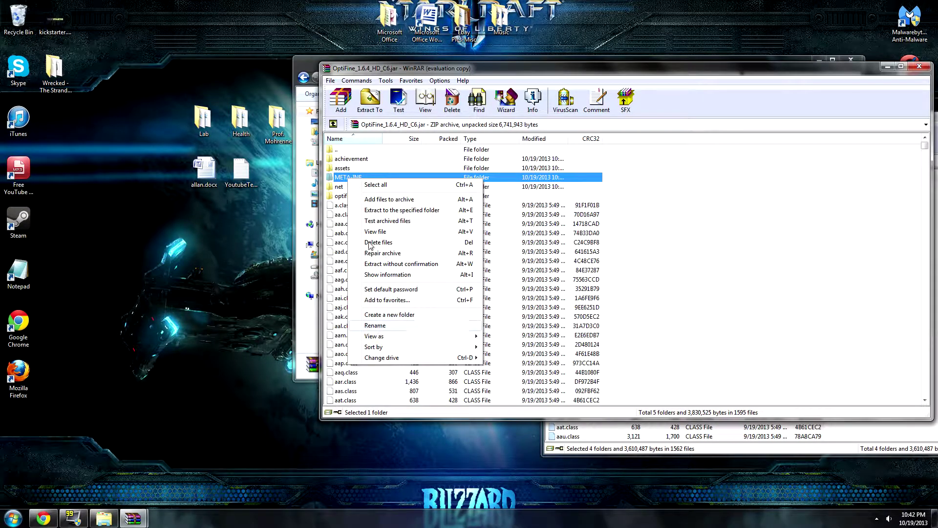
{"action": "left_click", "coordinate": [377, 242]}
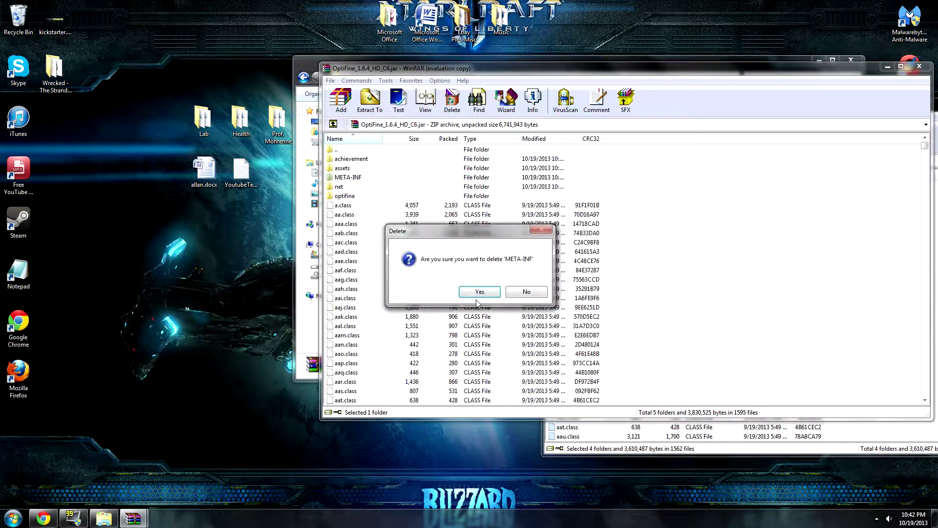
{"action": "left_click", "coordinate": [479, 292]}
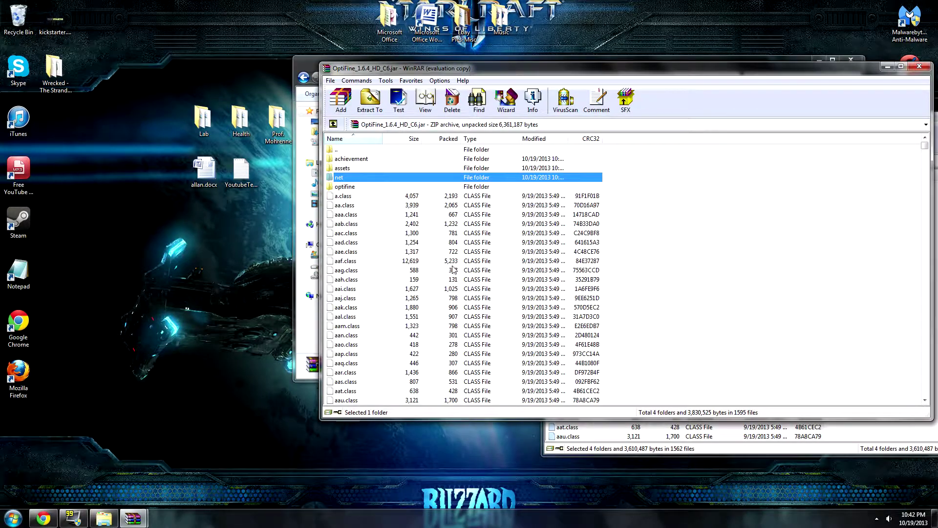
- Check the optifine folder, then close the HD archive window
{"action": "left_click_drag", "start_coordinate": [485, 72], "coordinate": [339, 93]}
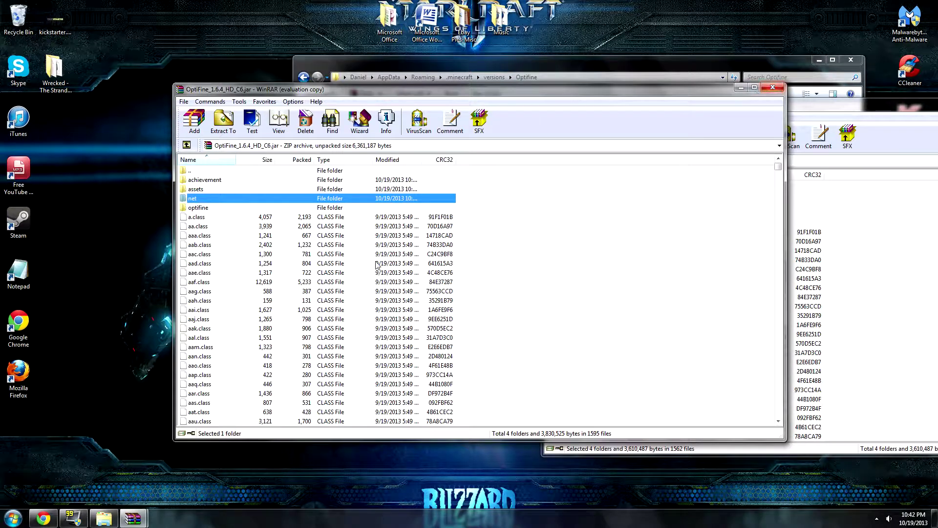
{"action": "left_click", "coordinate": [200, 209]}
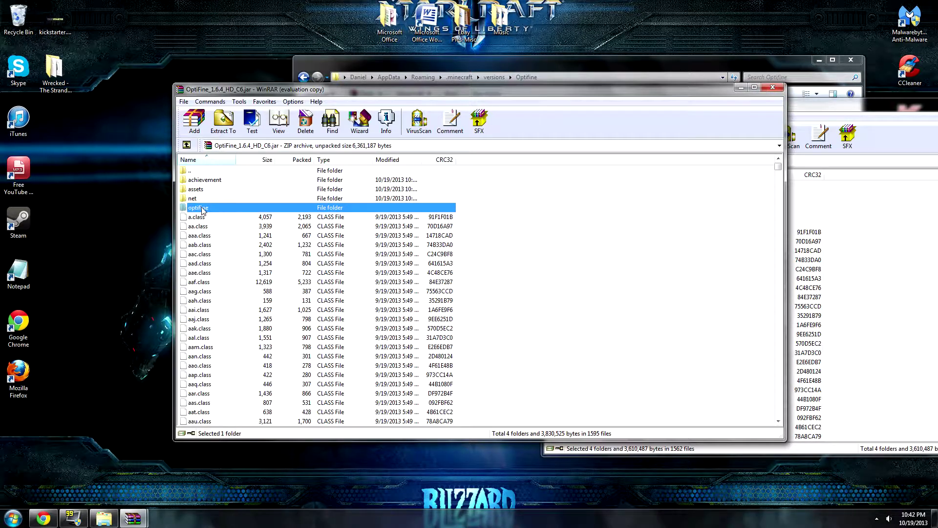
{"action": "left_click", "coordinate": [777, 89]}
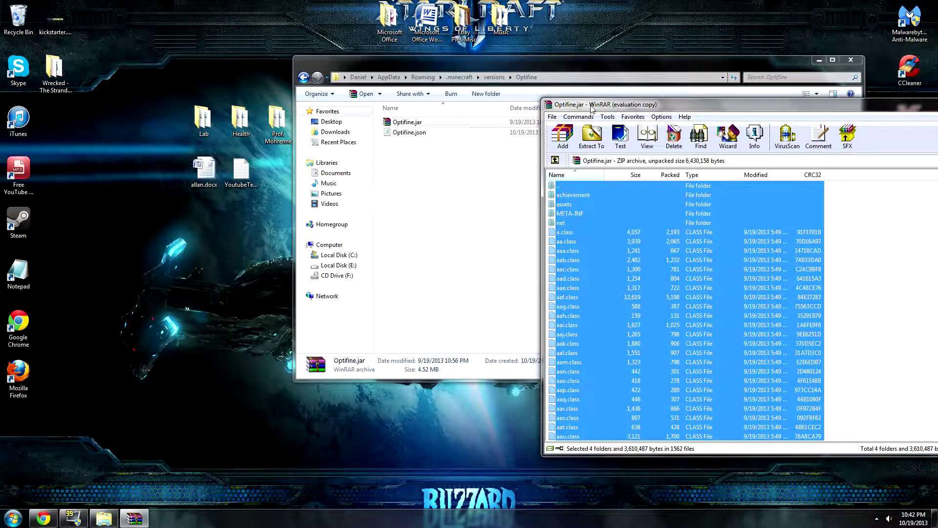
- Delete META-INF from Optifine.jar, leaving achievement, assets, net and class files
{"action": "left_click", "coordinate": [570, 213]}
{"action": "right_click", "coordinate": [570, 214]}
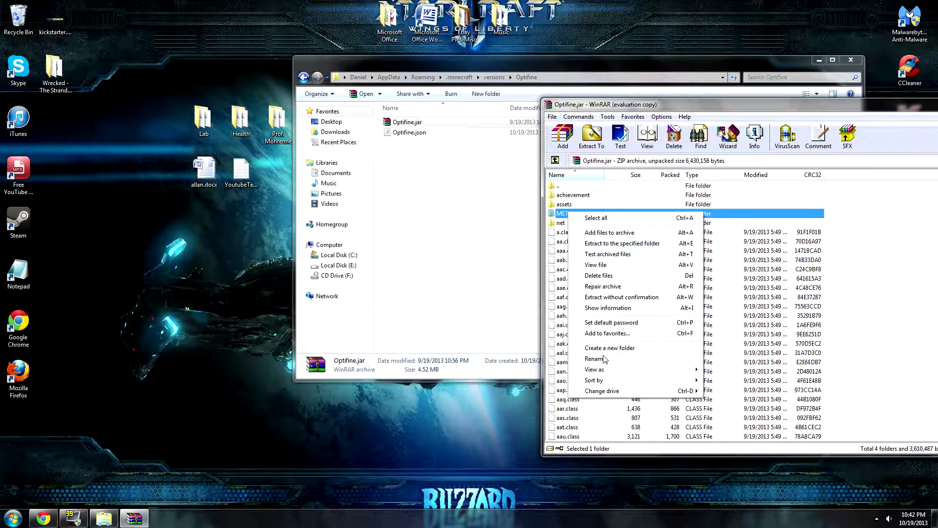
{"action": "left_click", "coordinate": [602, 275]}
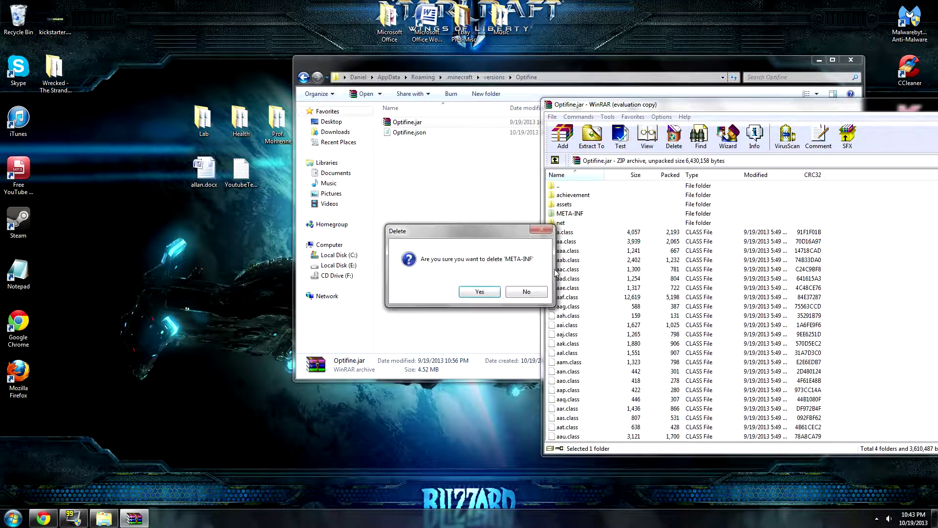
{"action": "left_click", "coordinate": [481, 292]}
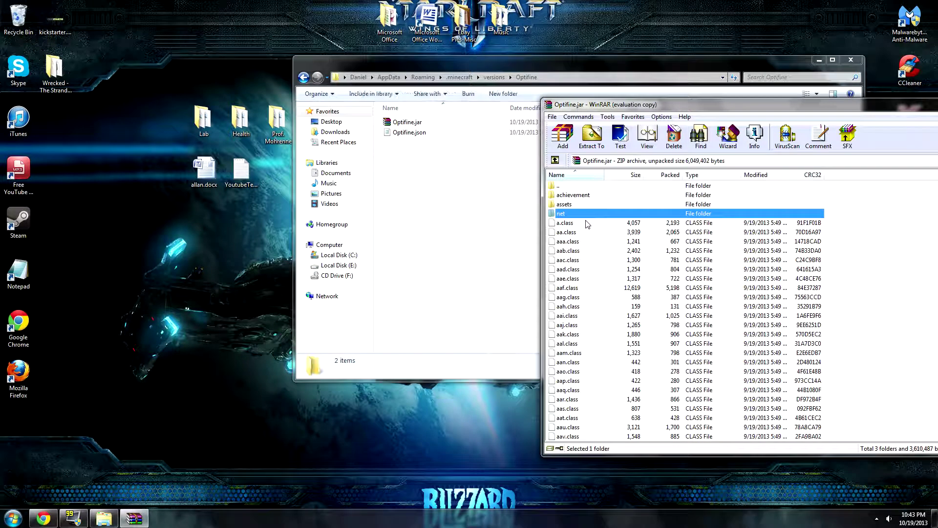
{"action": "left_click_drag", "start_coordinate": [695, 105], "coordinate": [358, 110]}
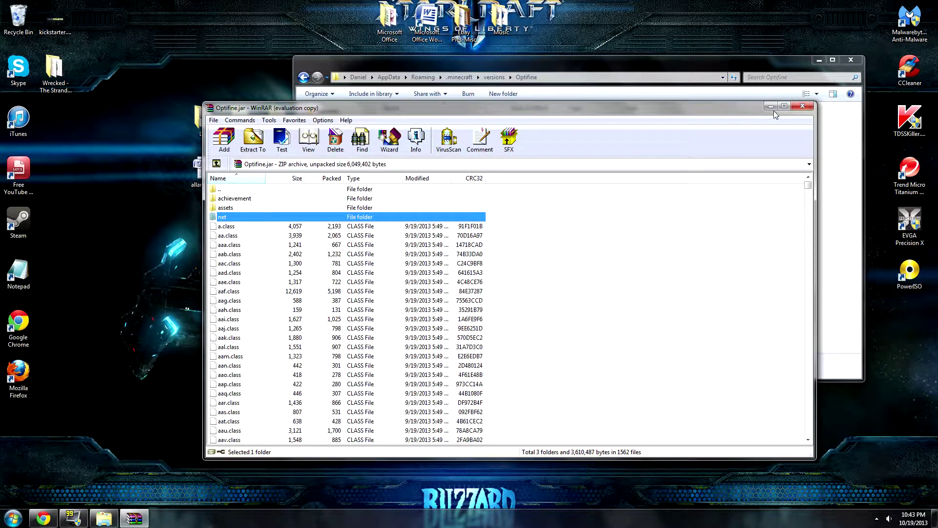
{"action": "left_click_drag", "start_coordinate": [497, 111], "coordinate": [648, 152]}
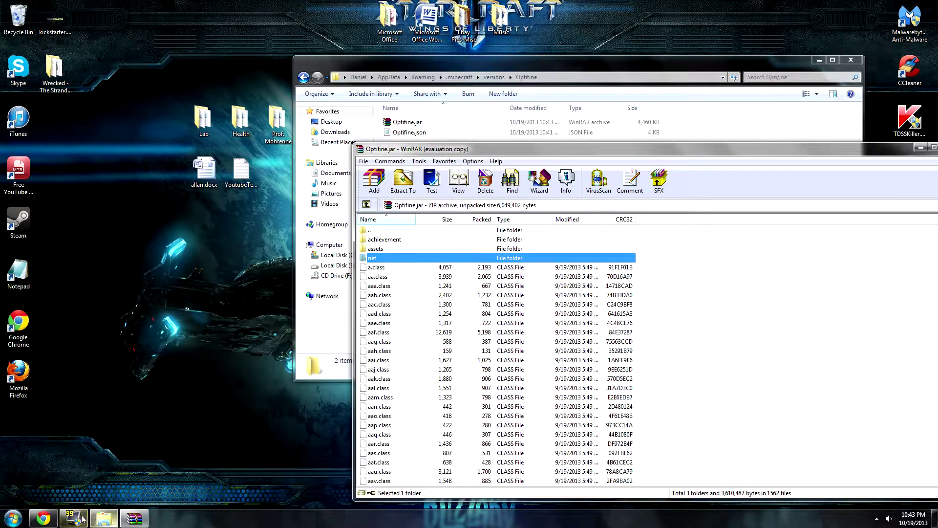
- Open OptiFine_1.6.4_HD_C6.jar from Downloads in WinRAR again
{"action": "left_click", "coordinate": [103, 518]}
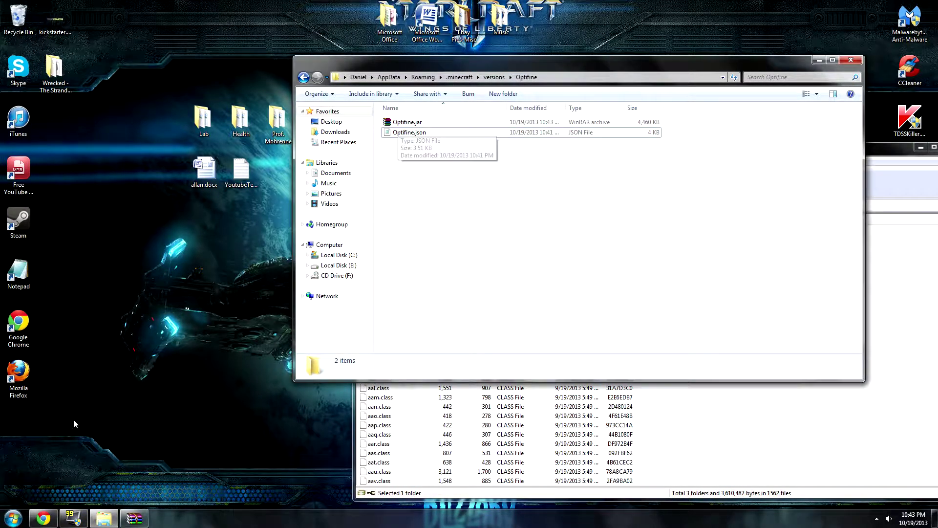
{"action": "left_click", "coordinate": [819, 59]}
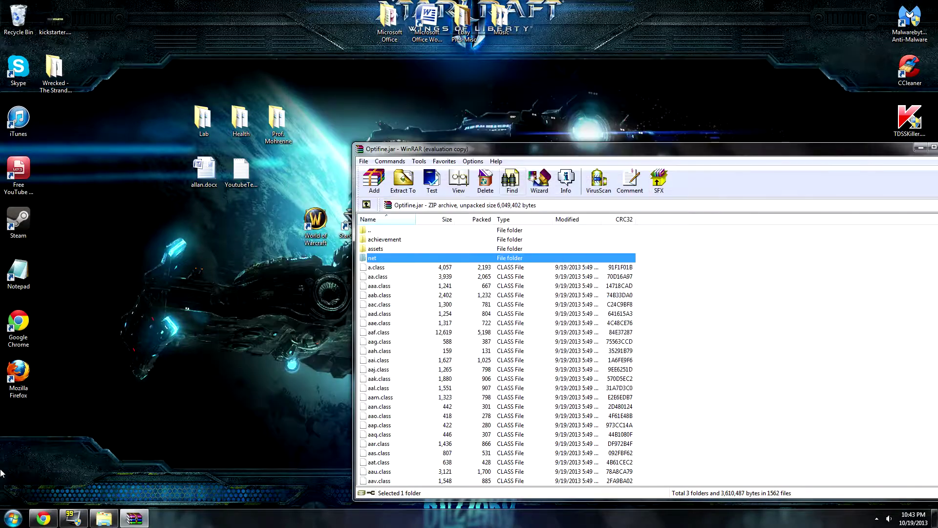
{"action": "left_click", "coordinate": [13, 518]}
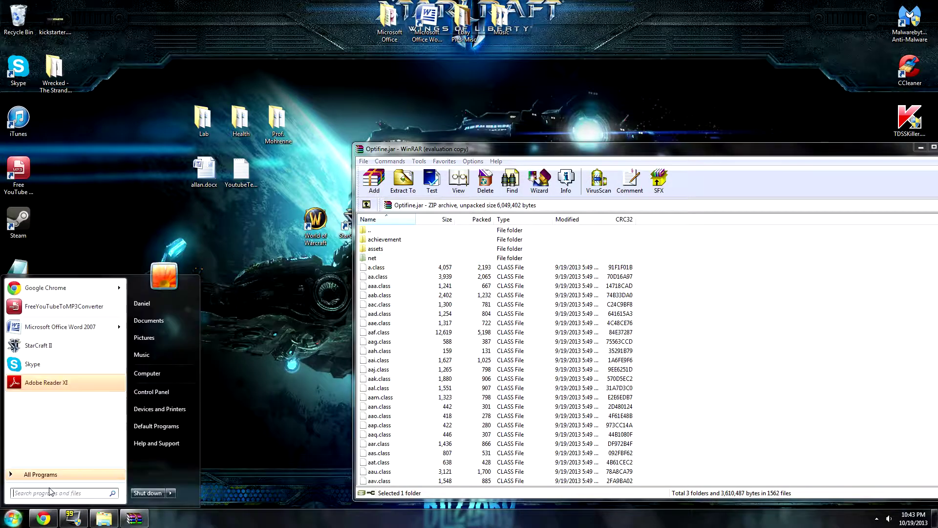
{"action": "left_click", "coordinate": [147, 307]}
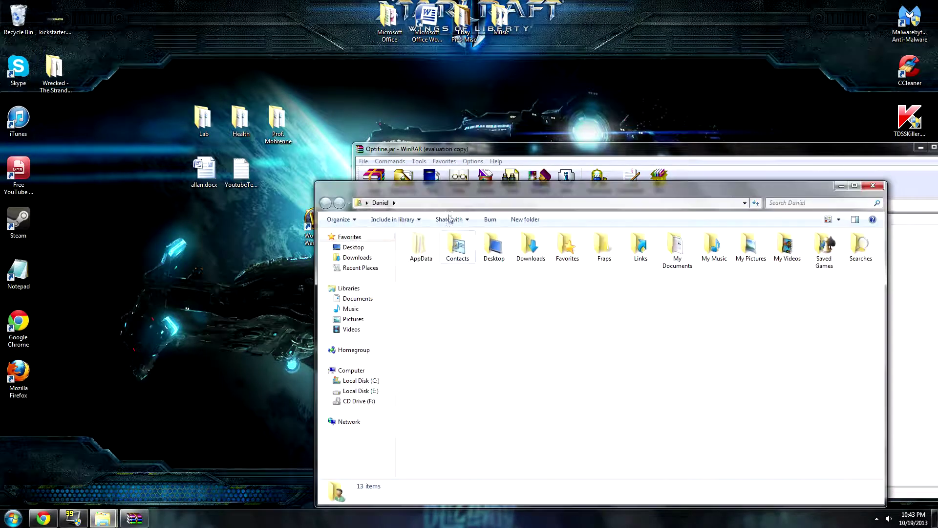
{"action": "double_click", "coordinate": [539, 250]}
{"action": "double_click", "coordinate": [428, 251]}
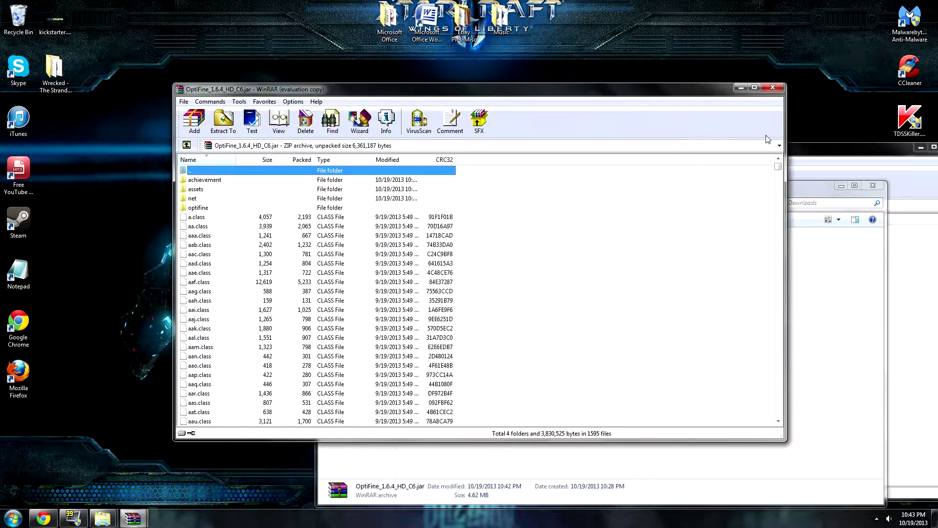
{"action": "left_click", "coordinate": [552, 223]}
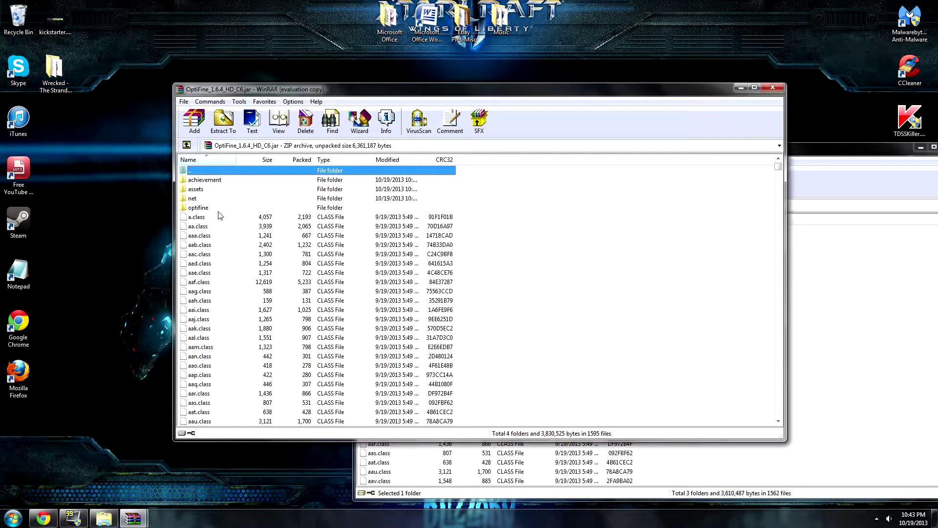
- Add every item of the HD archive into Optifine.jar and confirm
{"action": "key", "text": "ctrl+a"}
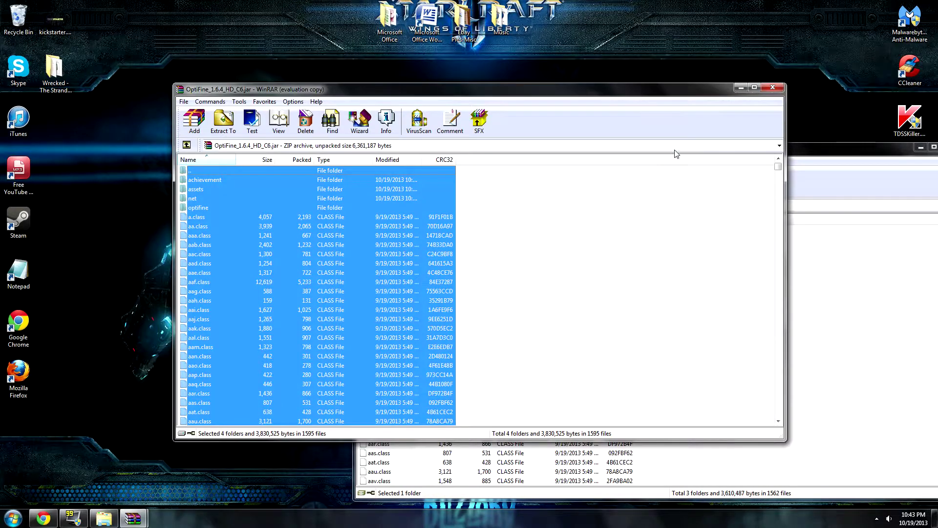
{"action": "left_click_drag", "start_coordinate": [639, 92], "coordinate": [888, 359]}
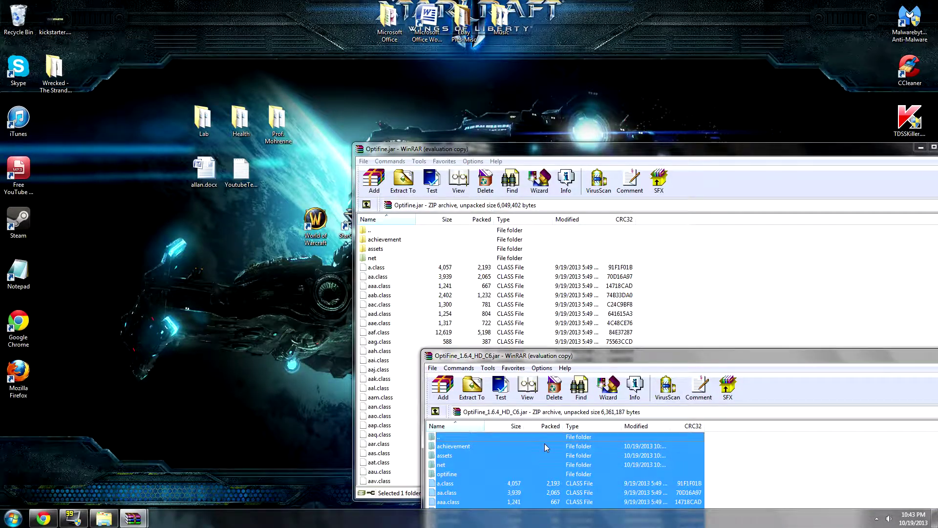
{"action": "left_click_drag", "start_coordinate": [473, 239], "coordinate": [473, 241]}
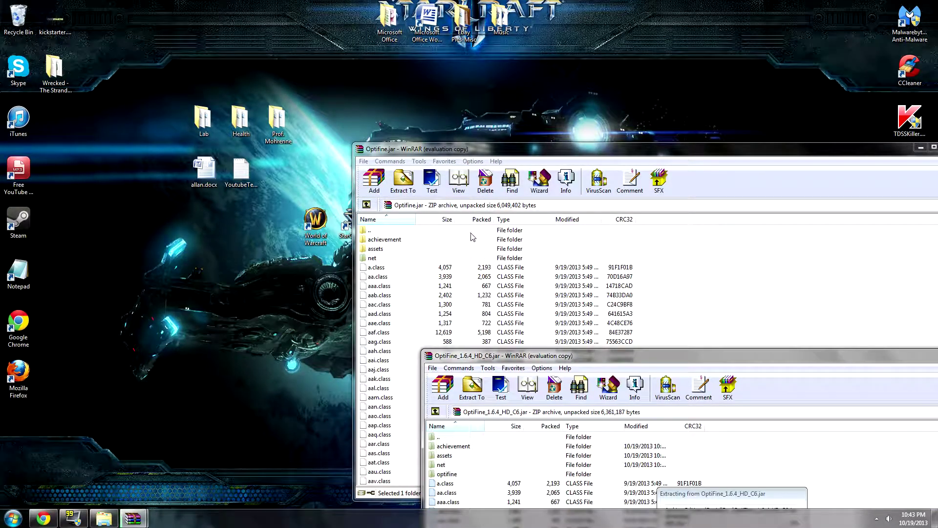
{"action": "left_click_drag", "start_coordinate": [557, 356], "coordinate": [521, 291]}
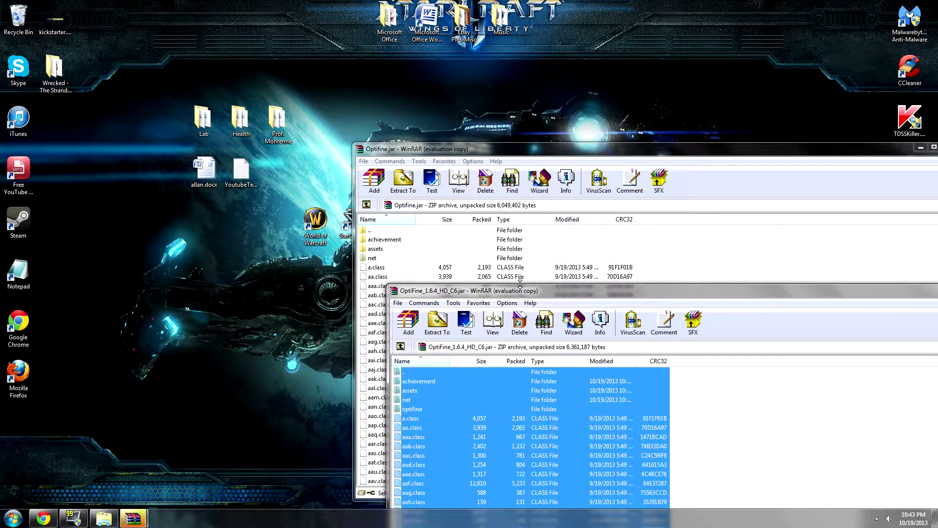
{"action": "left_click", "coordinate": [613, 230]}
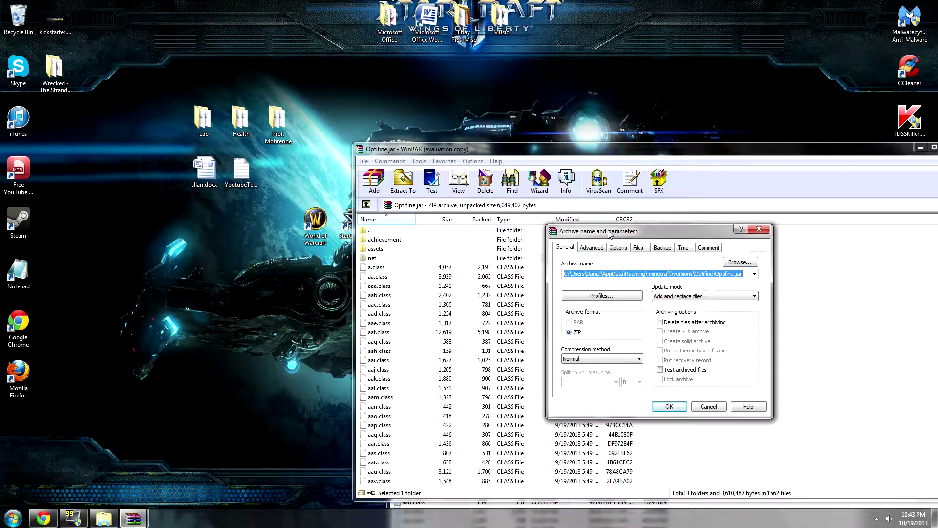
{"action": "left_click", "coordinate": [668, 405]}
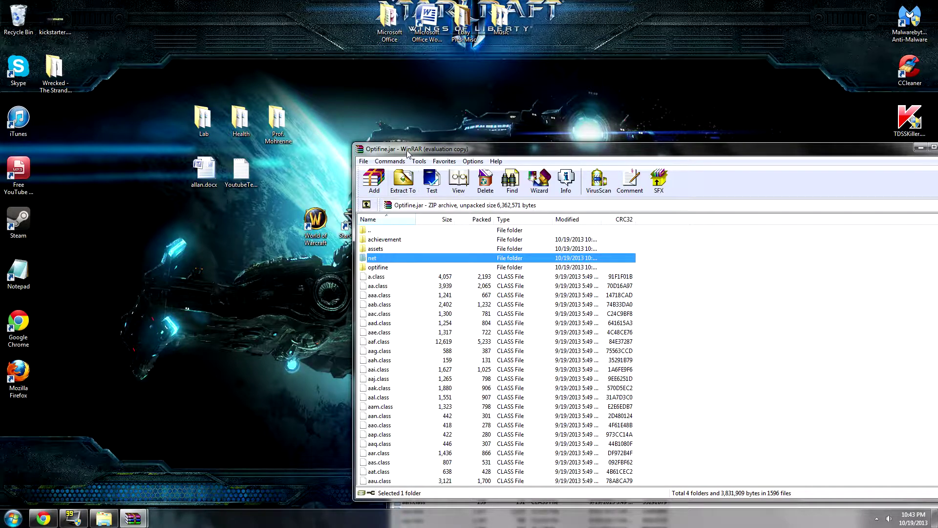
- Check the new optifine folder in Optifine.jar and close both archive windows
{"action": "left_click_drag", "start_coordinate": [408, 150], "coordinate": [335, 81]}
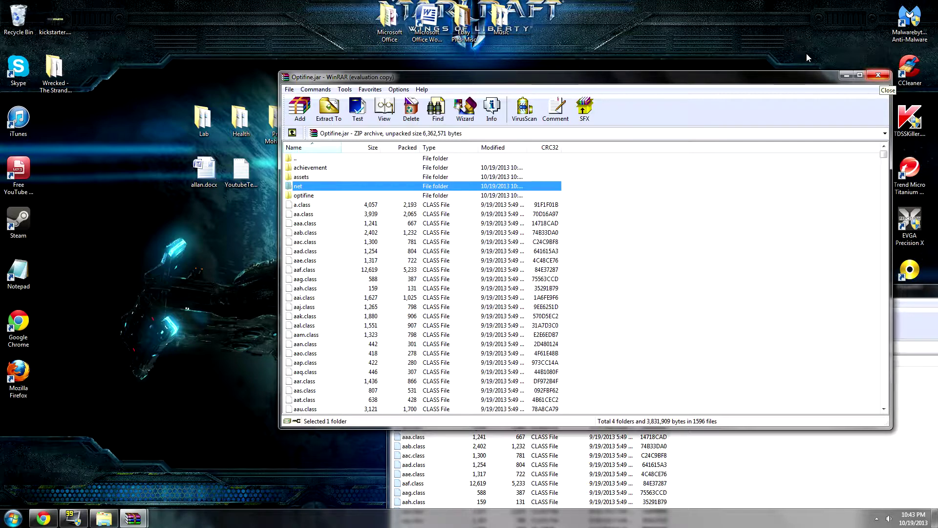
{"action": "left_click", "coordinate": [314, 195]}
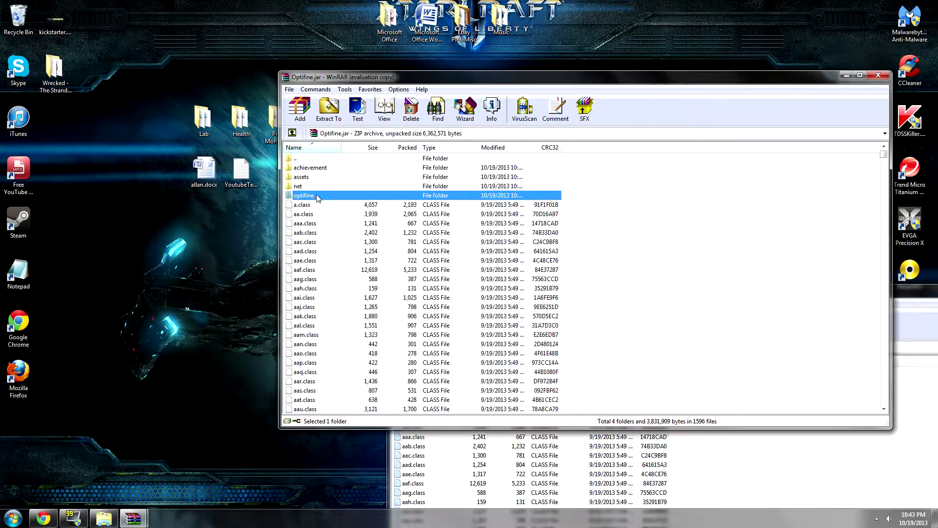
{"action": "left_click", "coordinate": [879, 76]}
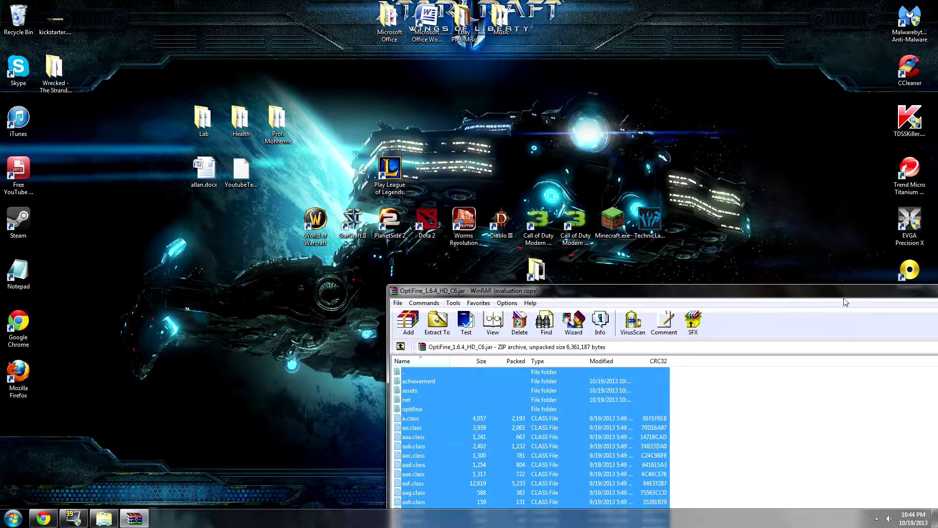
{"action": "left_click_drag", "start_coordinate": [831, 295], "coordinate": [555, 223]}
- Close the OptiFine HD archive, confirm Optifine.jar is 4,735 KB, and launch Minecraft.exe
{"action": "key", "text": "alt+F4"}
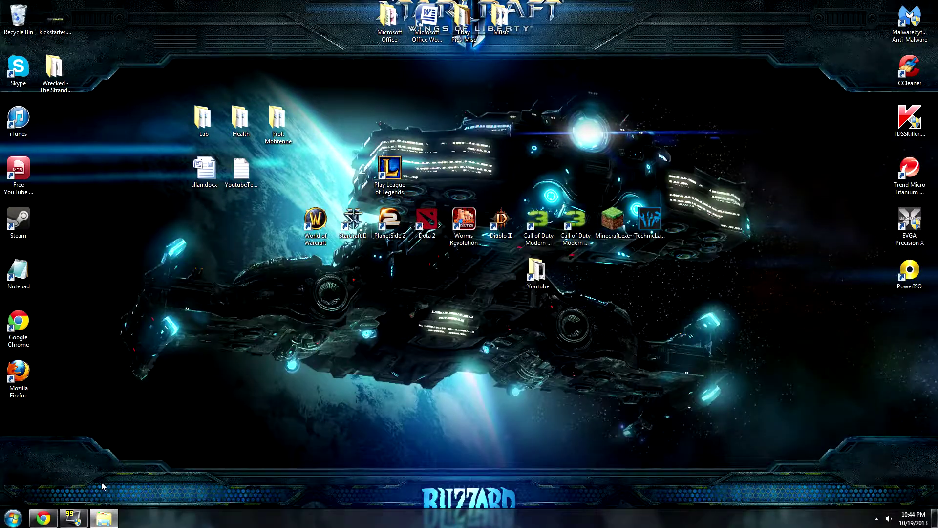
{"action": "left_click", "coordinate": [98, 519]}
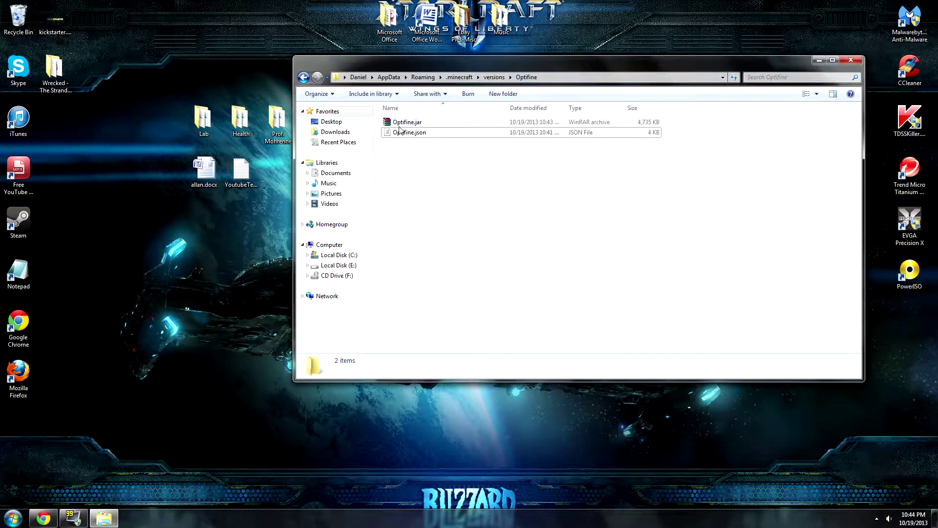
{"action": "left_click", "coordinate": [404, 124]}
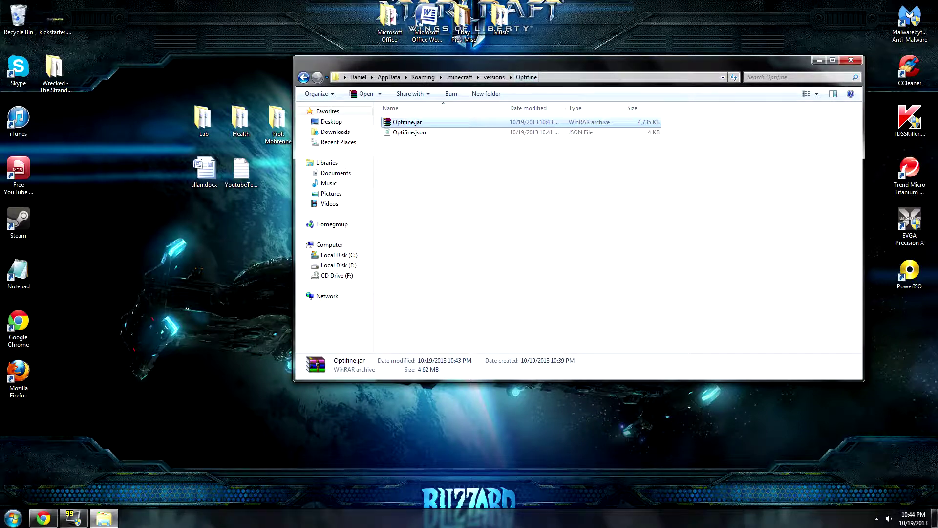
{"action": "left_click", "coordinate": [849, 60]}
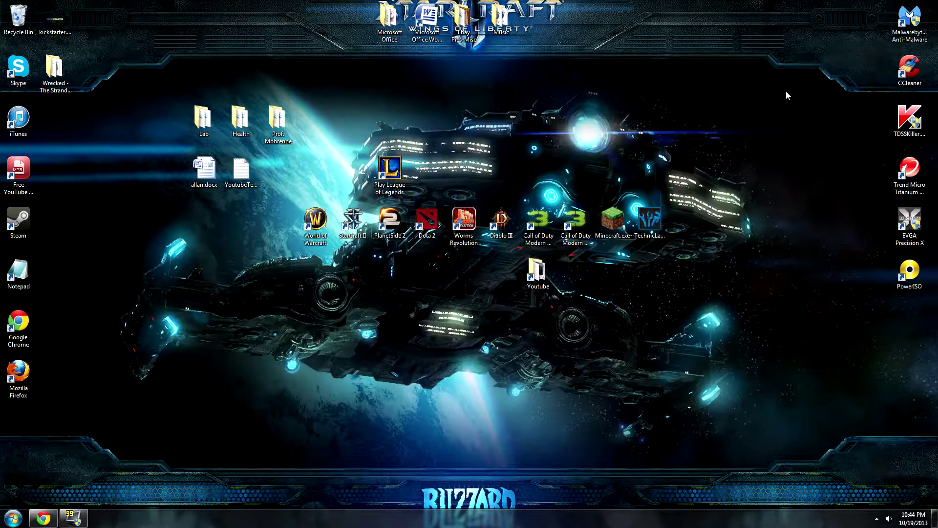
{"action": "double_click", "coordinate": [613, 218]}
- Allow Minecraft.exe to run and start a new launcher profile named Optifine
{"action": "left_click", "coordinate": [504, 268]}
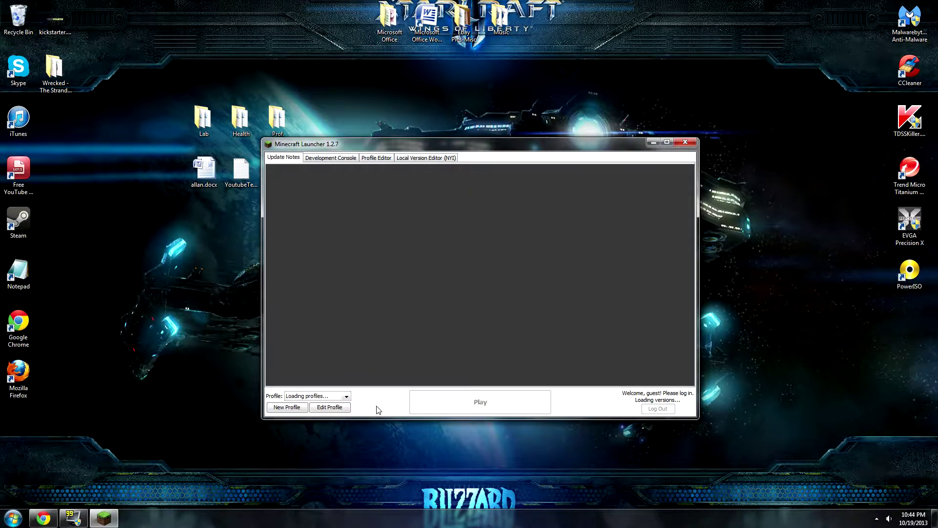
{"action": "left_click", "coordinate": [294, 409]}
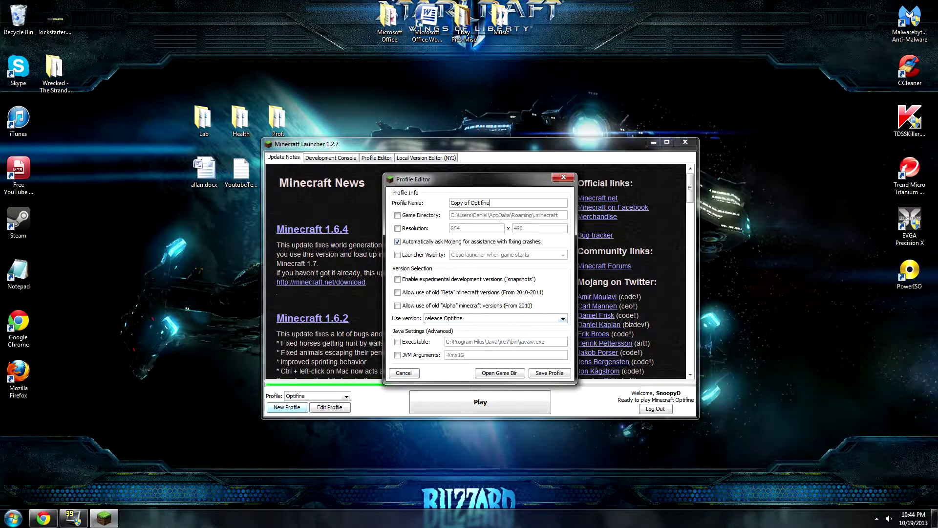
{"action": "triple_click", "coordinate": [471, 203]}
{"action": "type", "text": "O"}
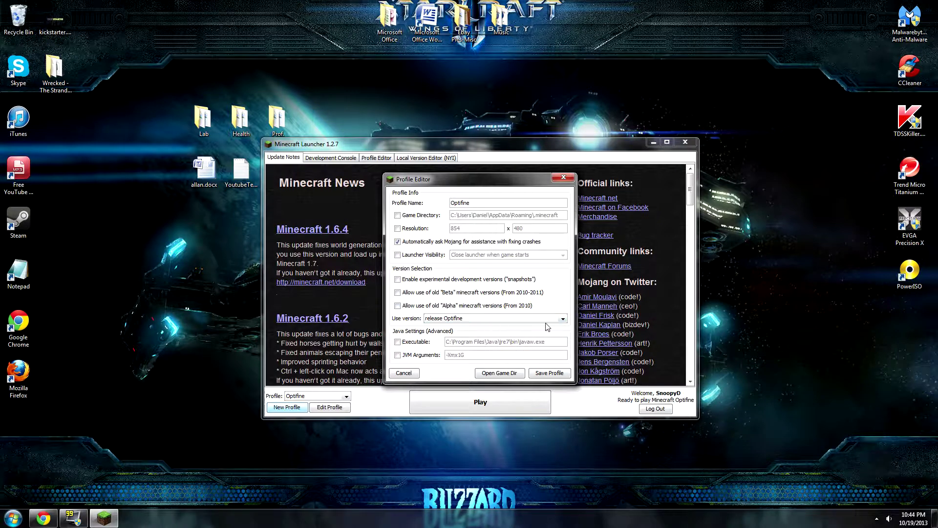
- Set the profile's version to release Optifine and save the profile
{"action": "left_click", "coordinate": [563, 321]}
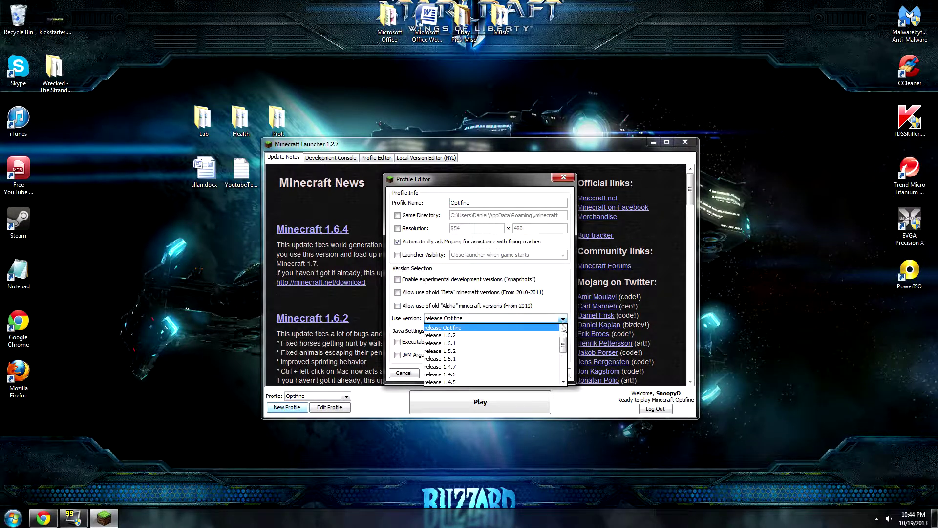
{"action": "scroll", "coordinate": [565, 345], "scroll_direction": "down", "scroll_amount": 1}
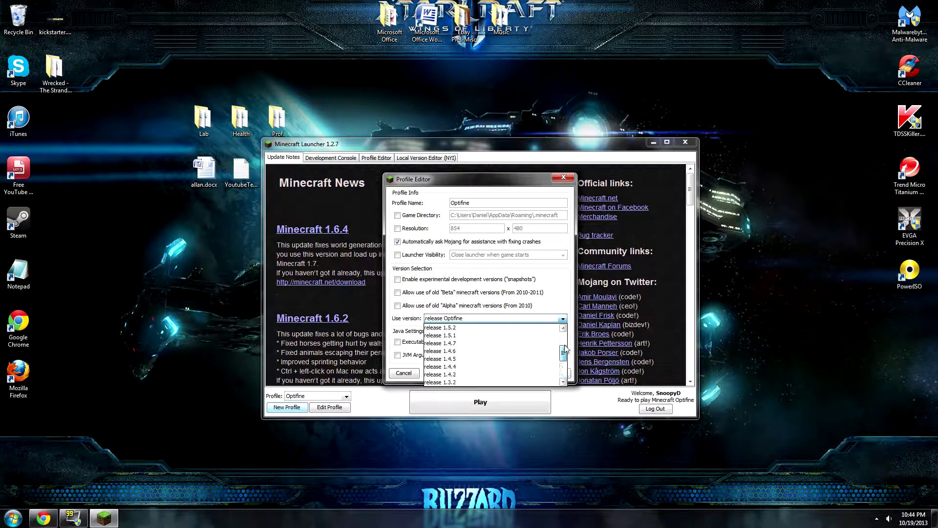
{"action": "scroll", "coordinate": [566, 349], "scroll_direction": "up", "scroll_amount": 2}
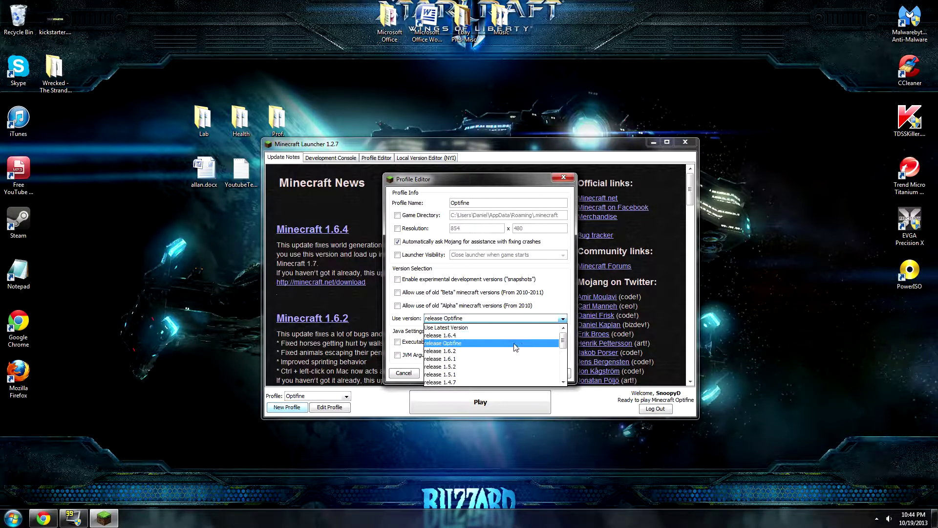
{"action": "left_click", "coordinate": [455, 344]}
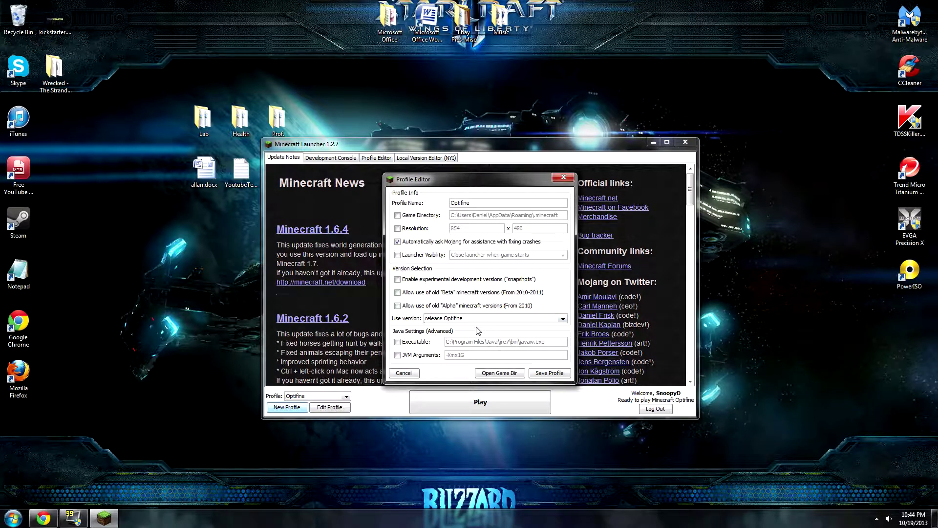
{"action": "left_click", "coordinate": [544, 374]}
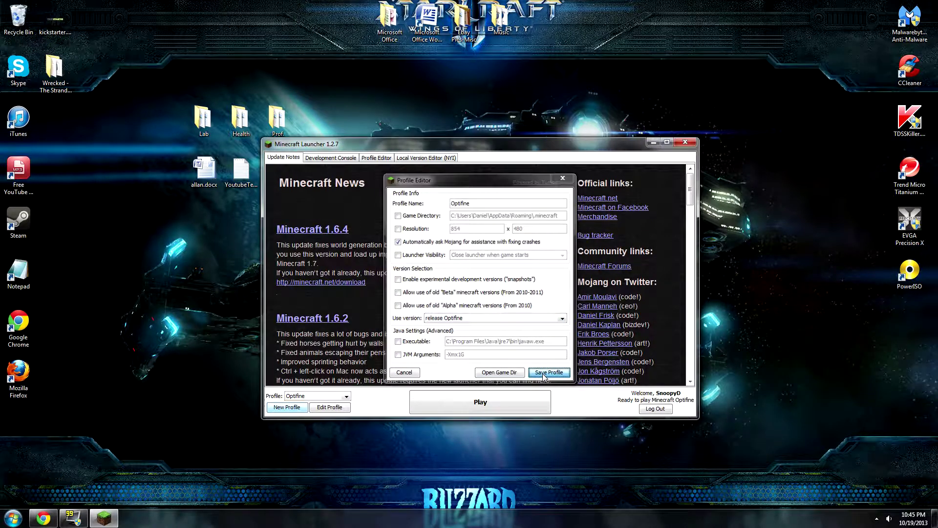
- Launch the game with the Optifine profile and maximize the game window
{"action": "left_click", "coordinate": [341, 397]}
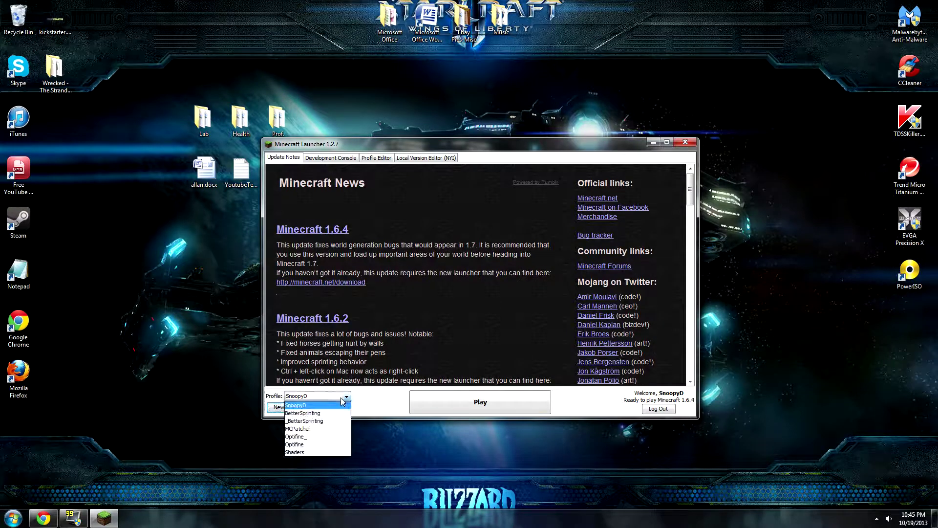
{"action": "left_click", "coordinate": [334, 444]}
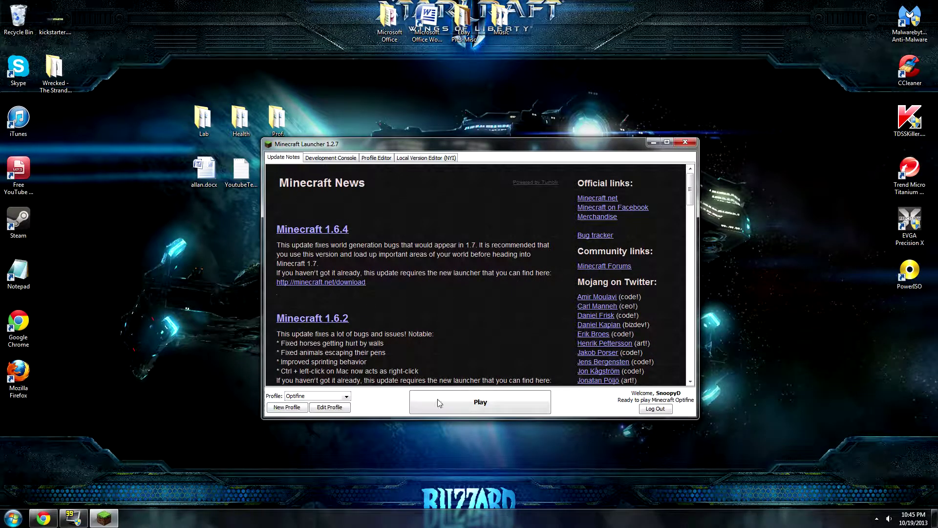
{"action": "left_click", "coordinate": [460, 402]}
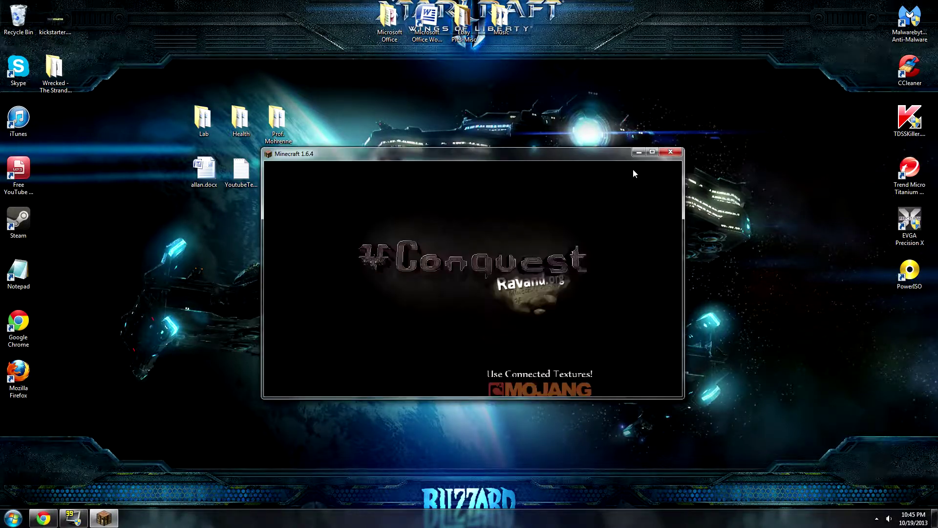
{"action": "double_click", "coordinate": [652, 158]}
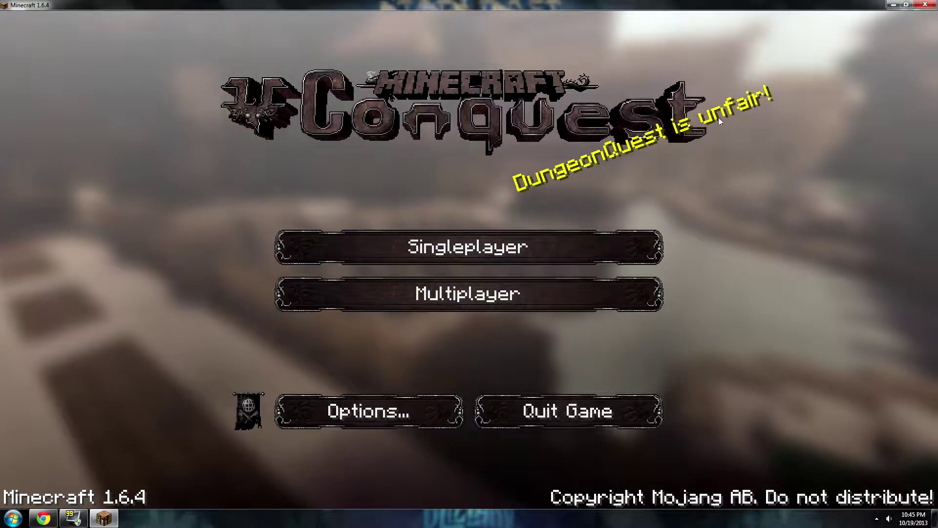
- Create a new singleplayer world and load into it
{"action": "left_click", "coordinate": [506, 254]}
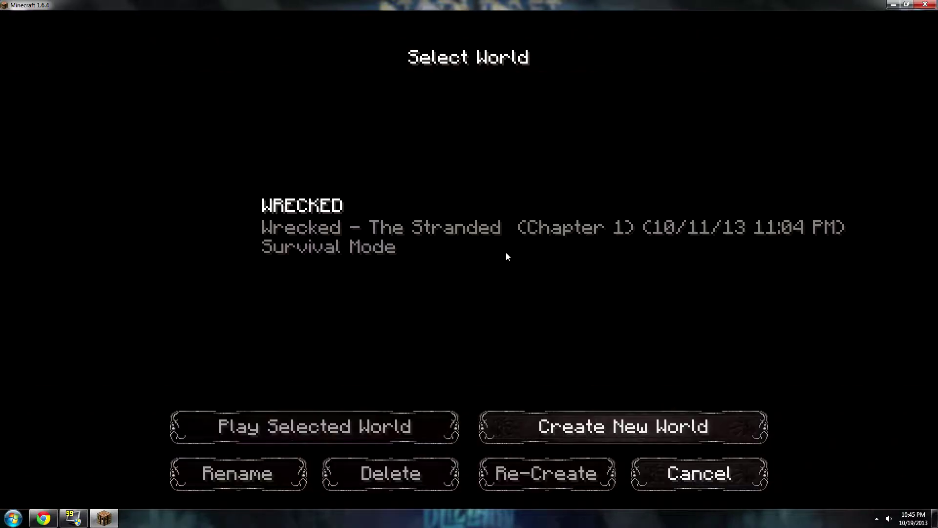
{"action": "left_click", "coordinate": [532, 430]}
{"action": "left_click", "coordinate": [346, 473]}
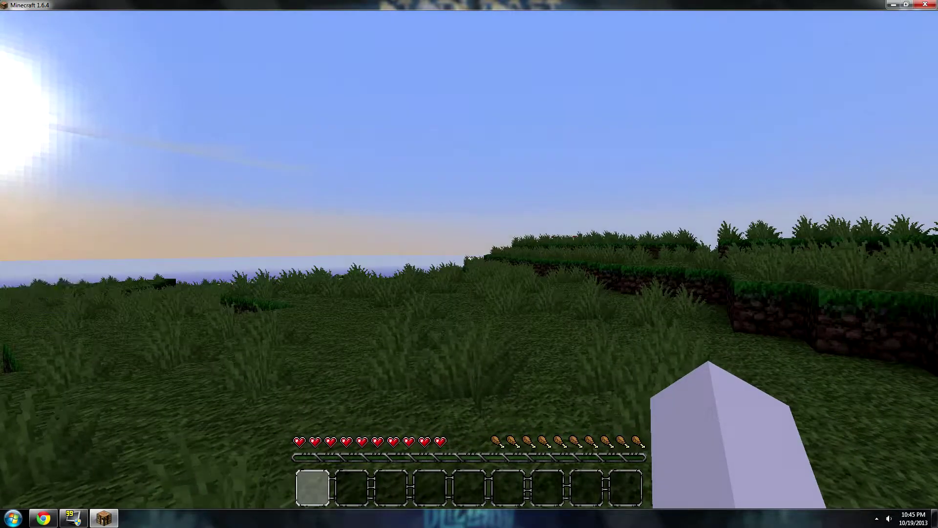
- Walk forward across the grassland past the yellow flowers to the sheep and poppies
{"action": "mouse_move", "coordinate": [469, 264]}
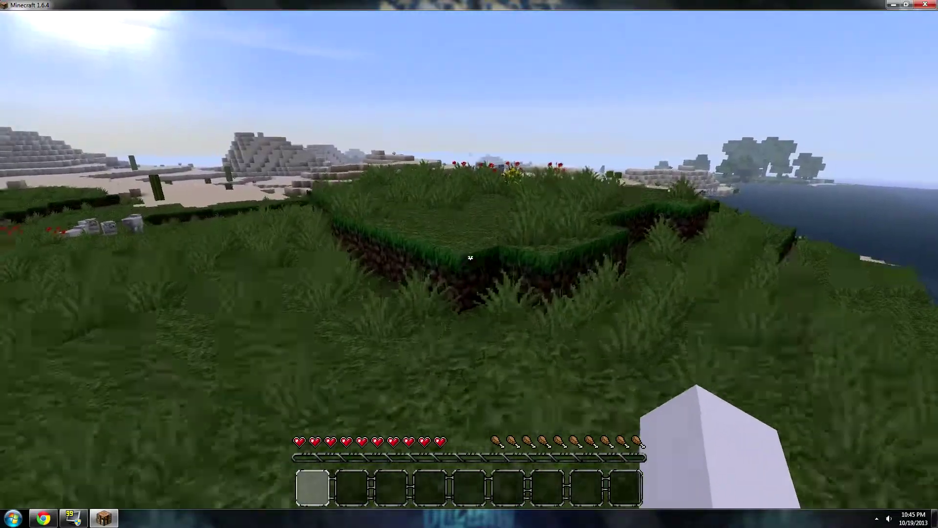
{"action": "key", "text": "w"}
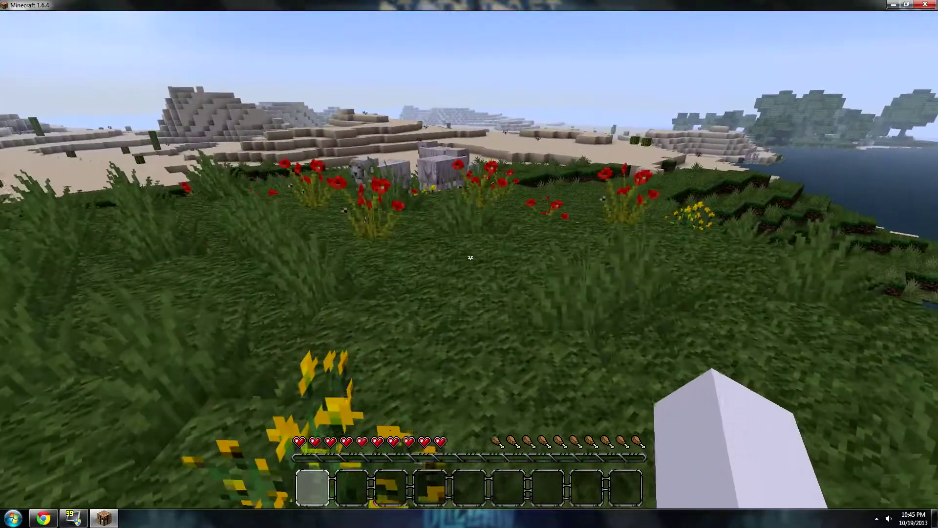
{"action": "key", "text": "w"}
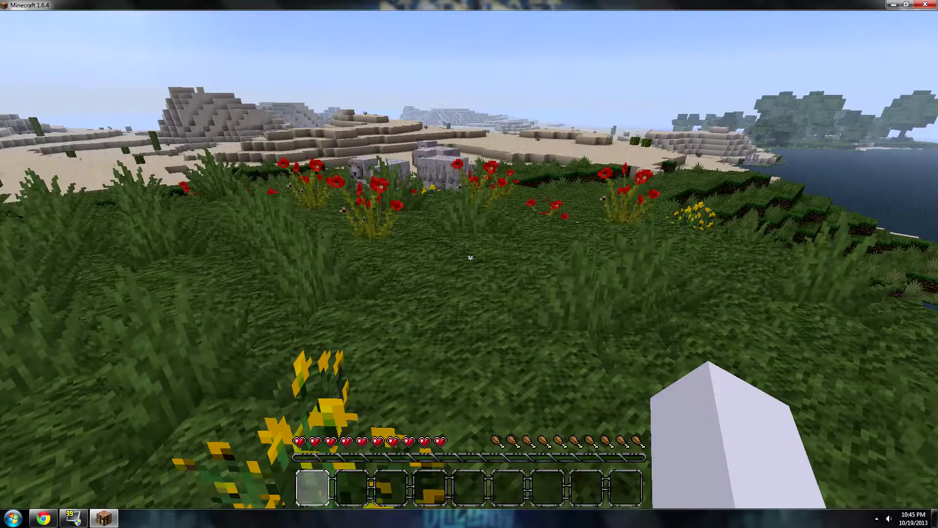
{"action": "key", "text": "w"}
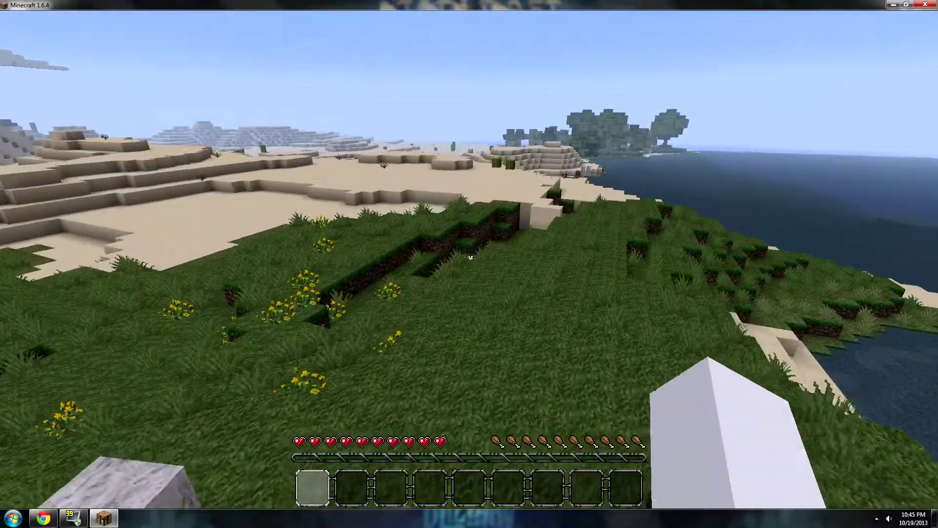
{"action": "key", "text": "w"}
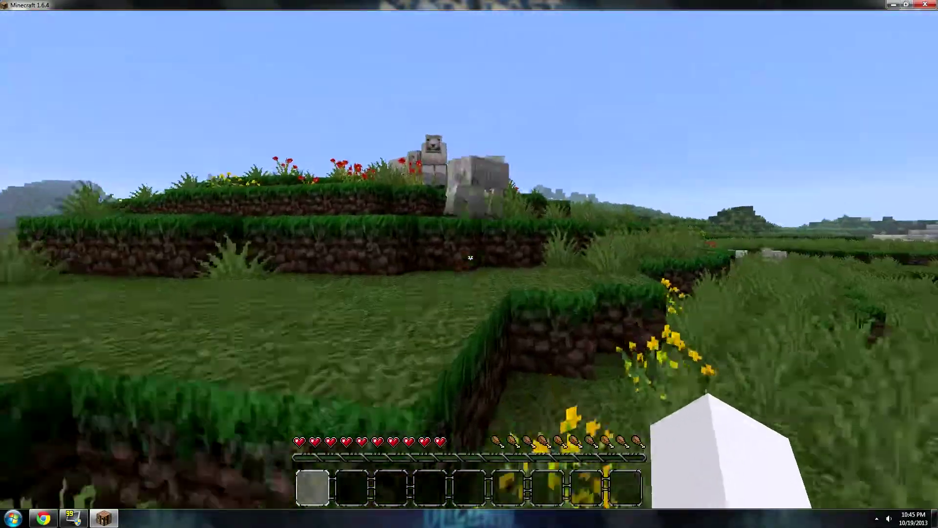
{"action": "key", "text": "w"}
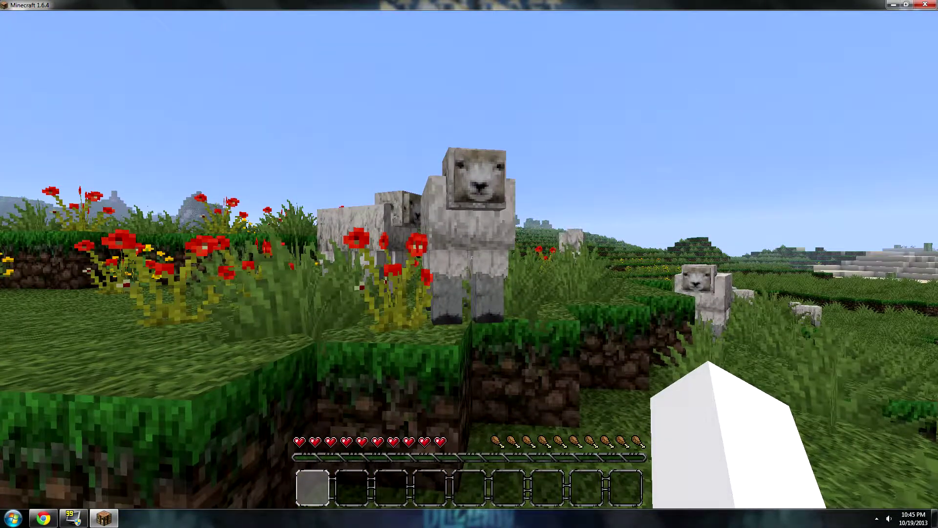
{"action": "key", "text": "w"}
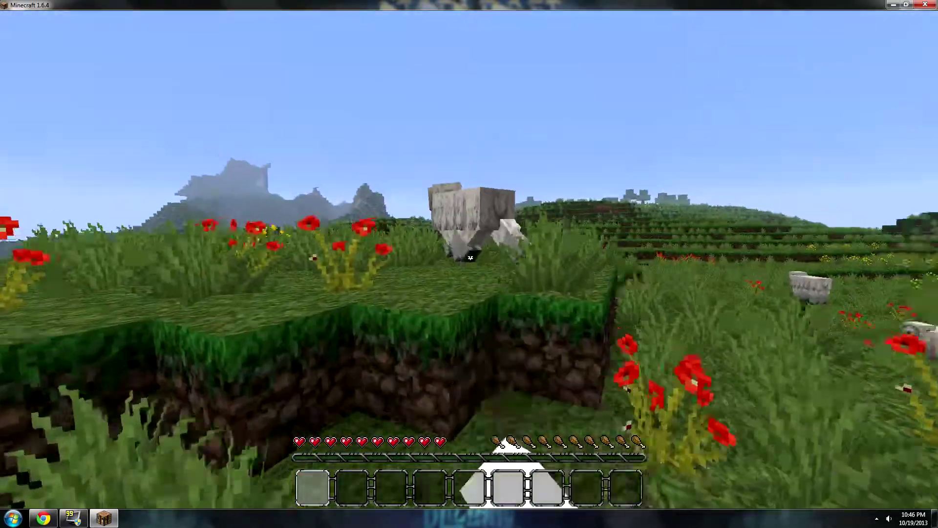
- Switch the held item to seeds and walk up close to a nearby sheep
{"action": "left_click", "coordinate": [471, 257]}
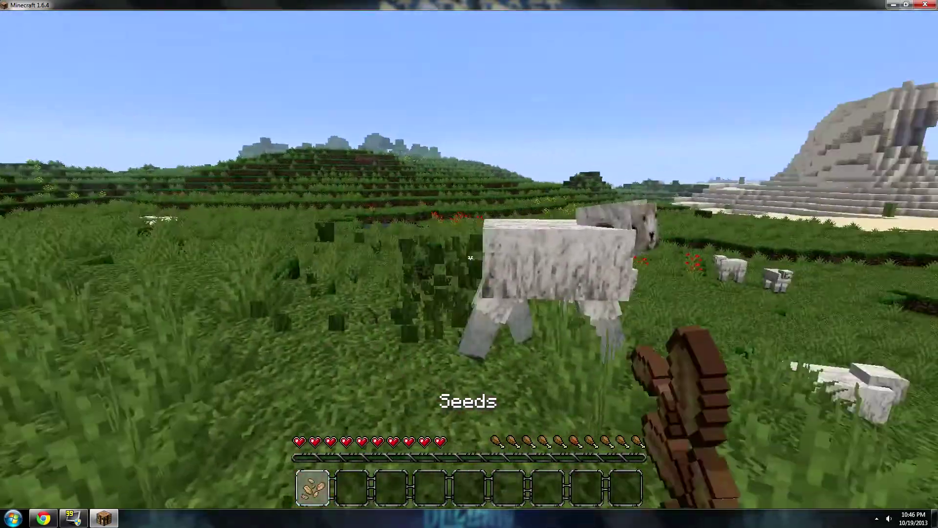
{"action": "left_click", "coordinate": [470, 258]}
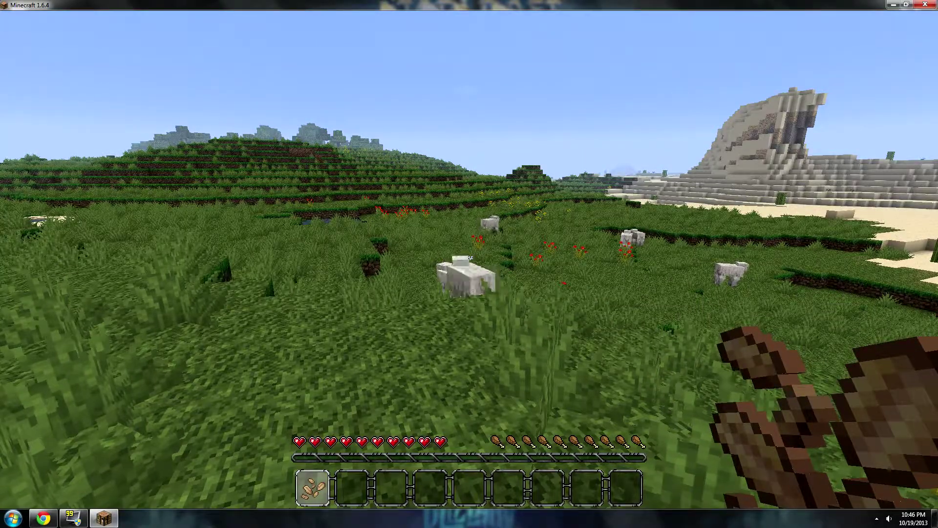
{"action": "key", "text": "w"}
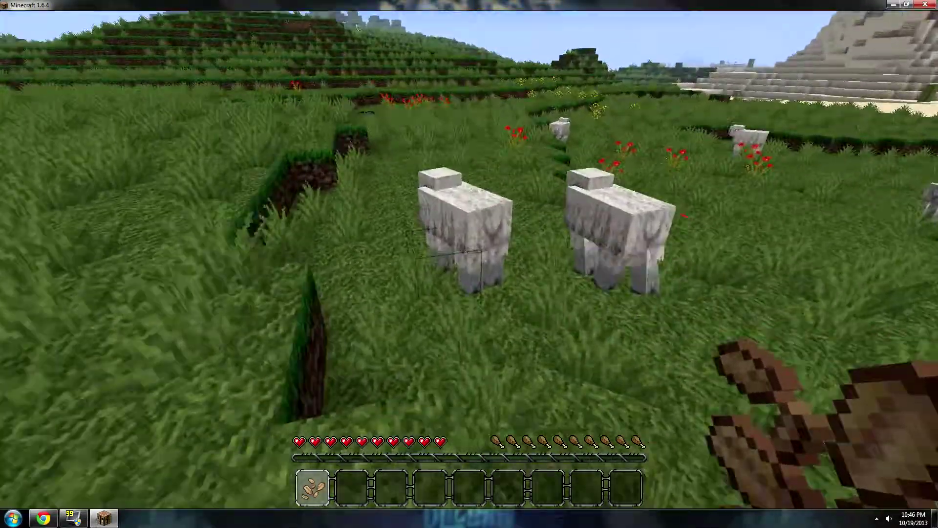
- Hit the sheep until it dies, then hold the collected wool from hotbar slot 2
{"action": "left_click", "coordinate": [469, 264]}
{"action": "left_click", "coordinate": [469, 264]}
{"action": "left_click", "coordinate": [470, 264]}
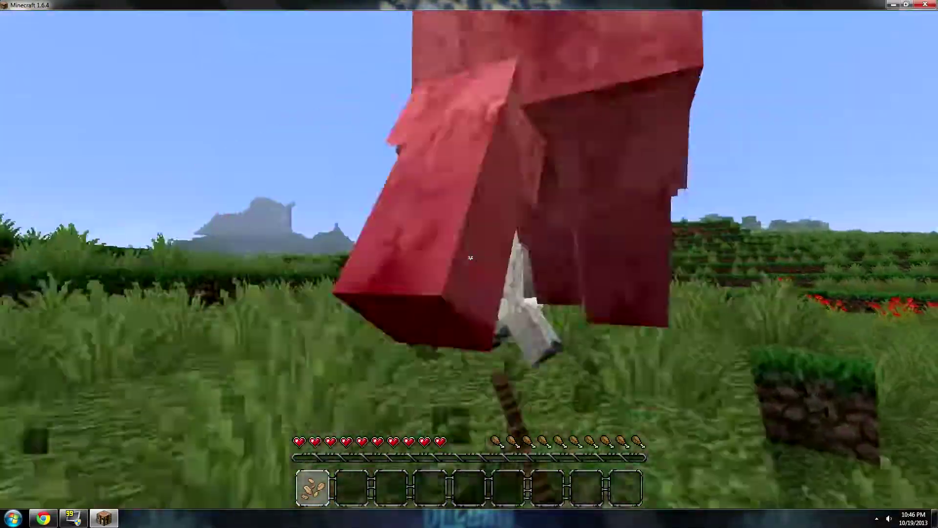
{"action": "left_click", "coordinate": [471, 257]}
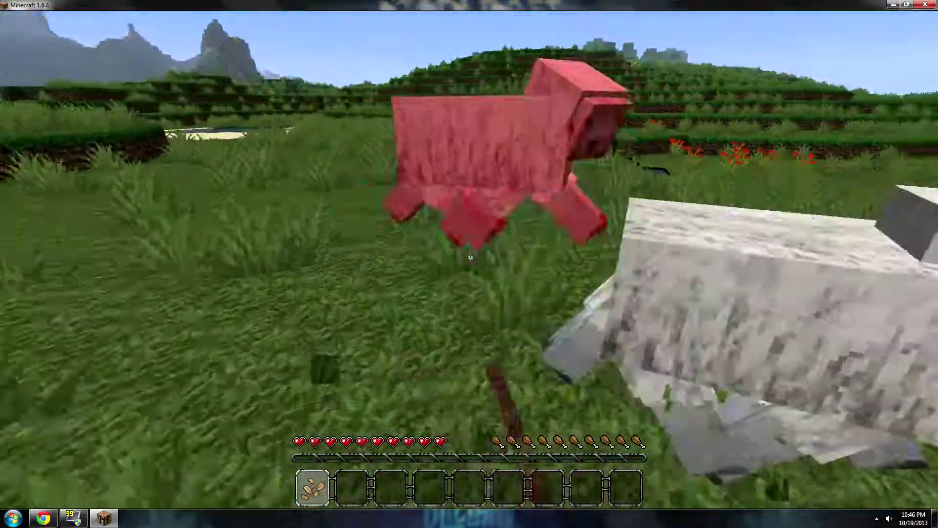
{"action": "left_click", "coordinate": [470, 258]}
{"action": "left_click", "coordinate": [471, 258]}
{"action": "left_click", "coordinate": [470, 258]}
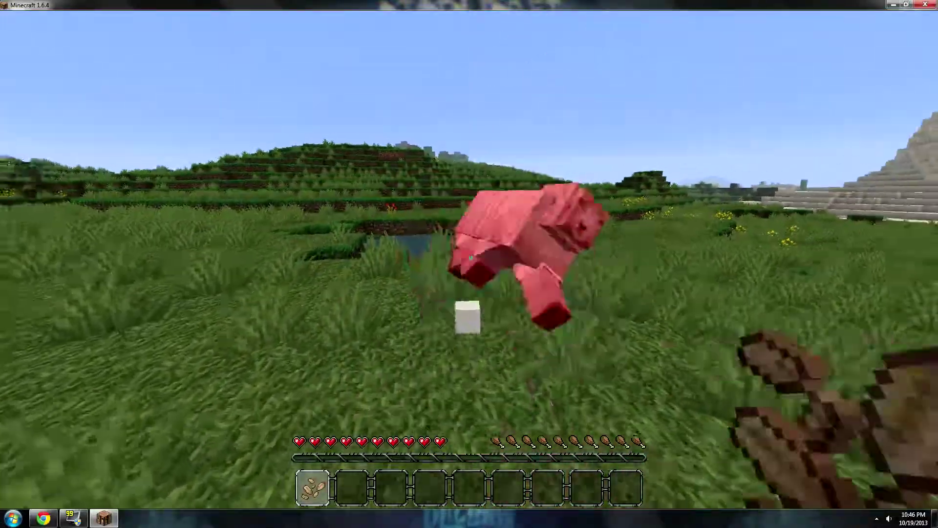
{"action": "key", "text": "2"}
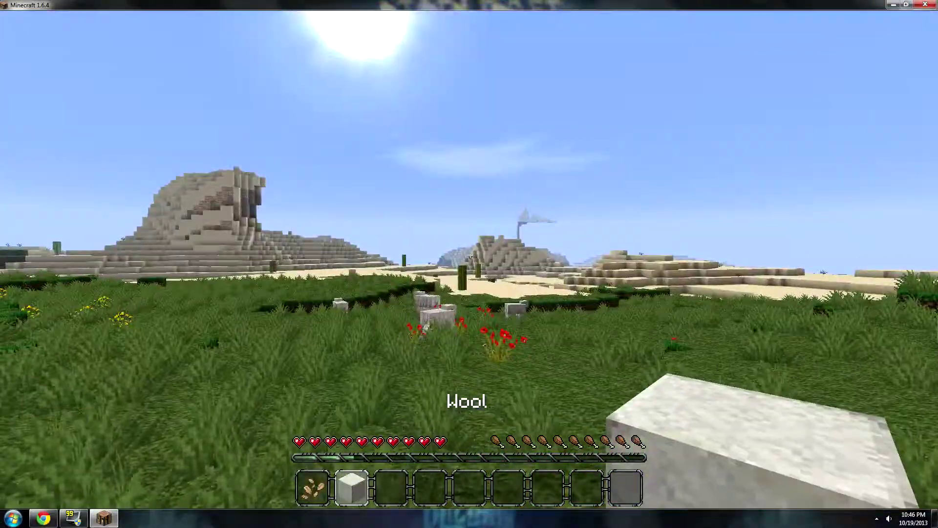